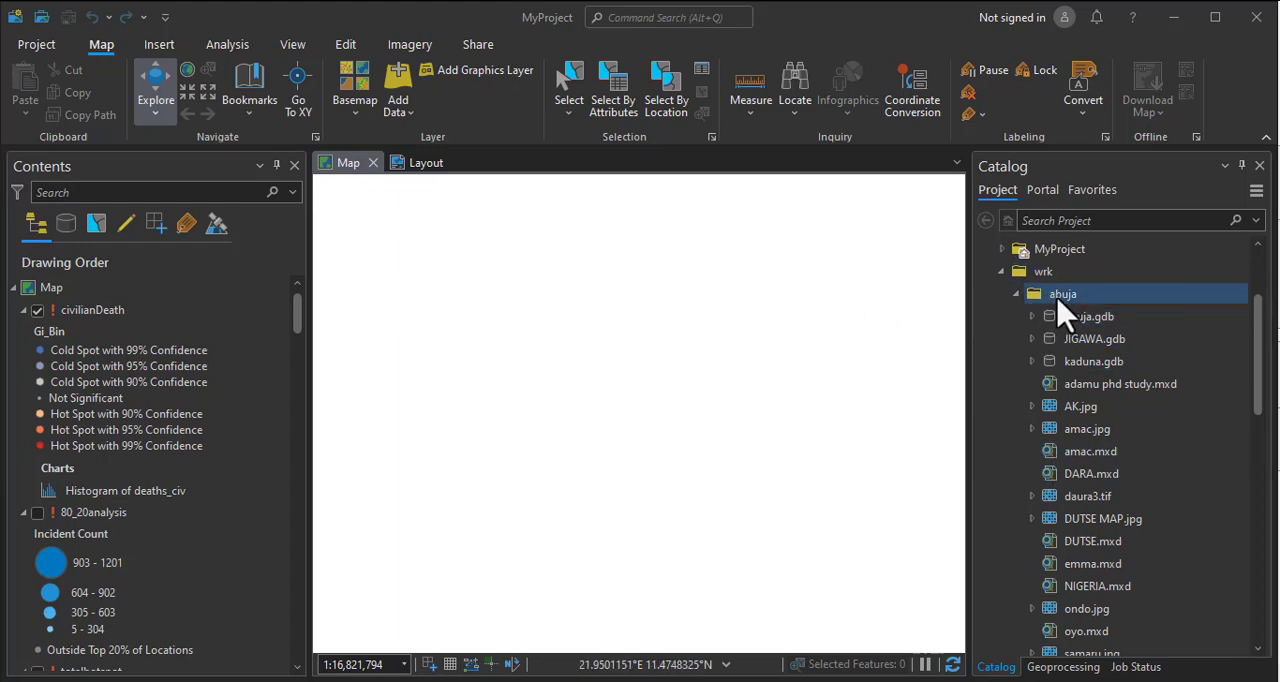
left_click(1061, 297)
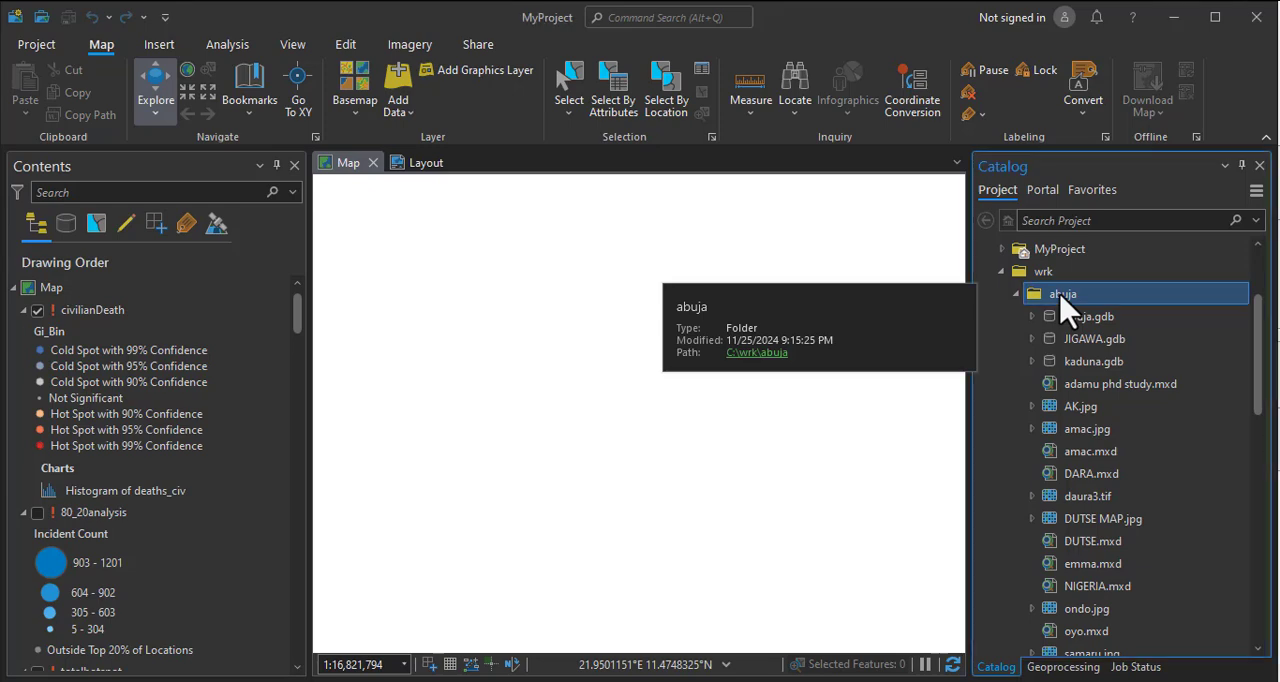
right_click(1066, 309)
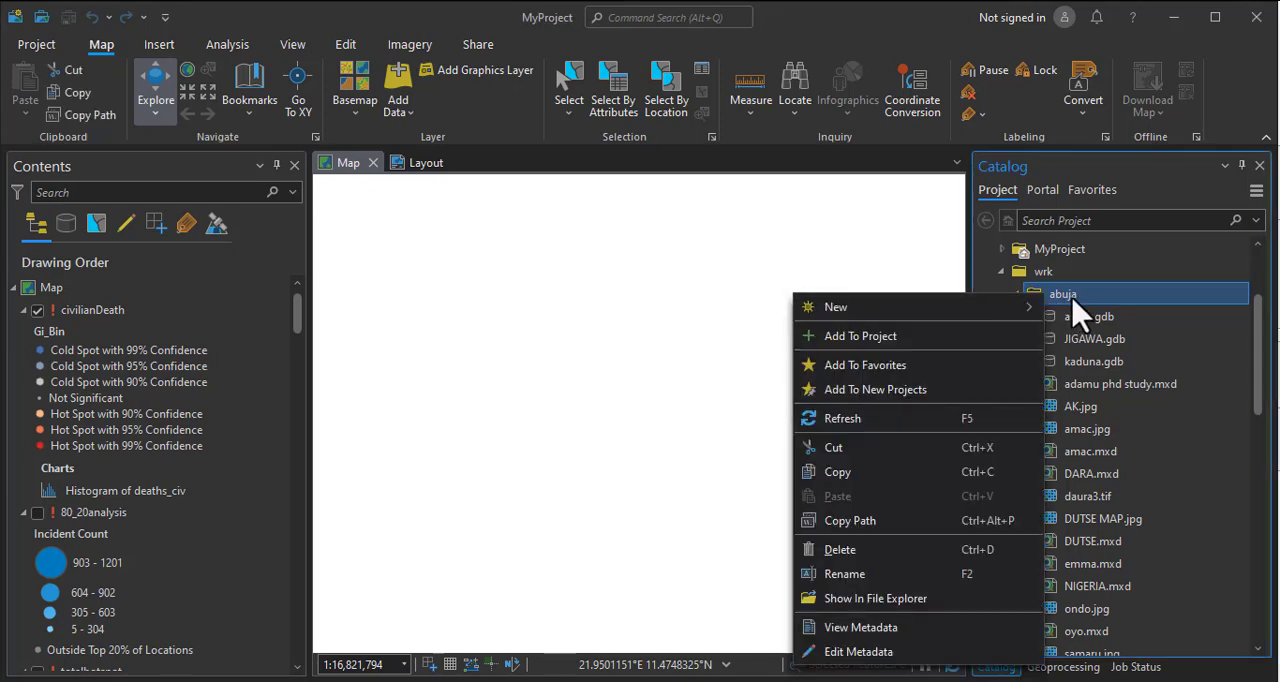
left_click(1180, 320)
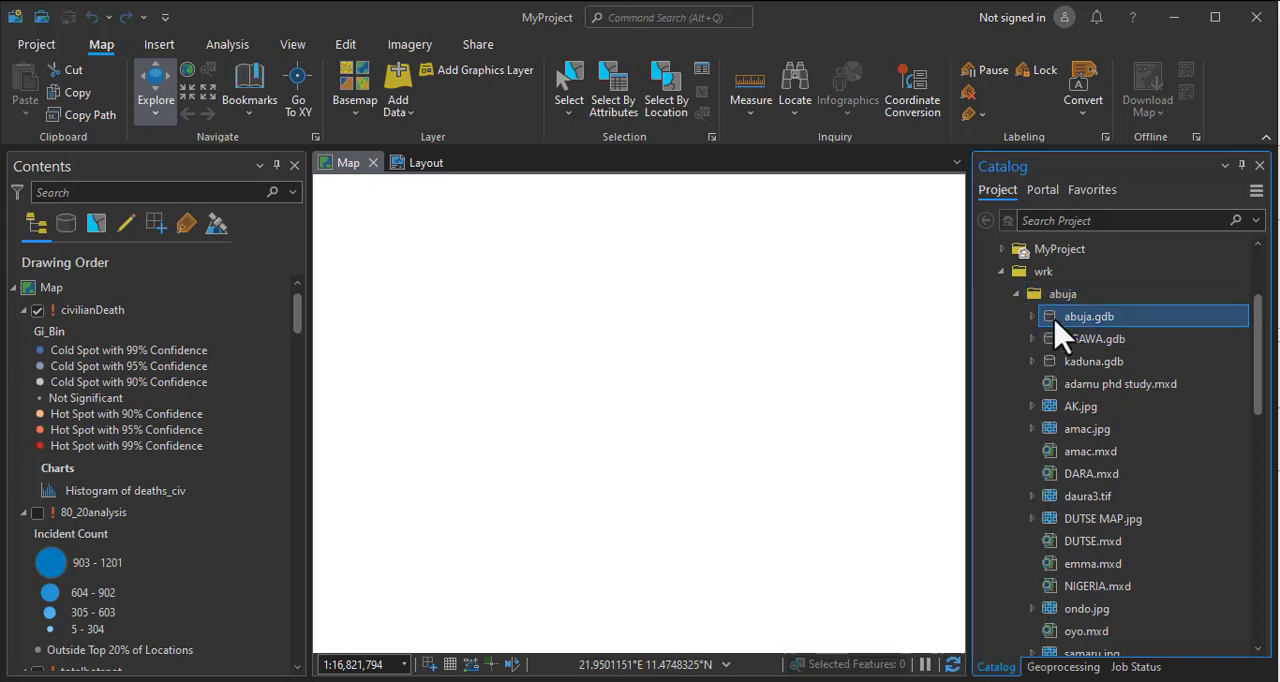
left_click(1063, 296)
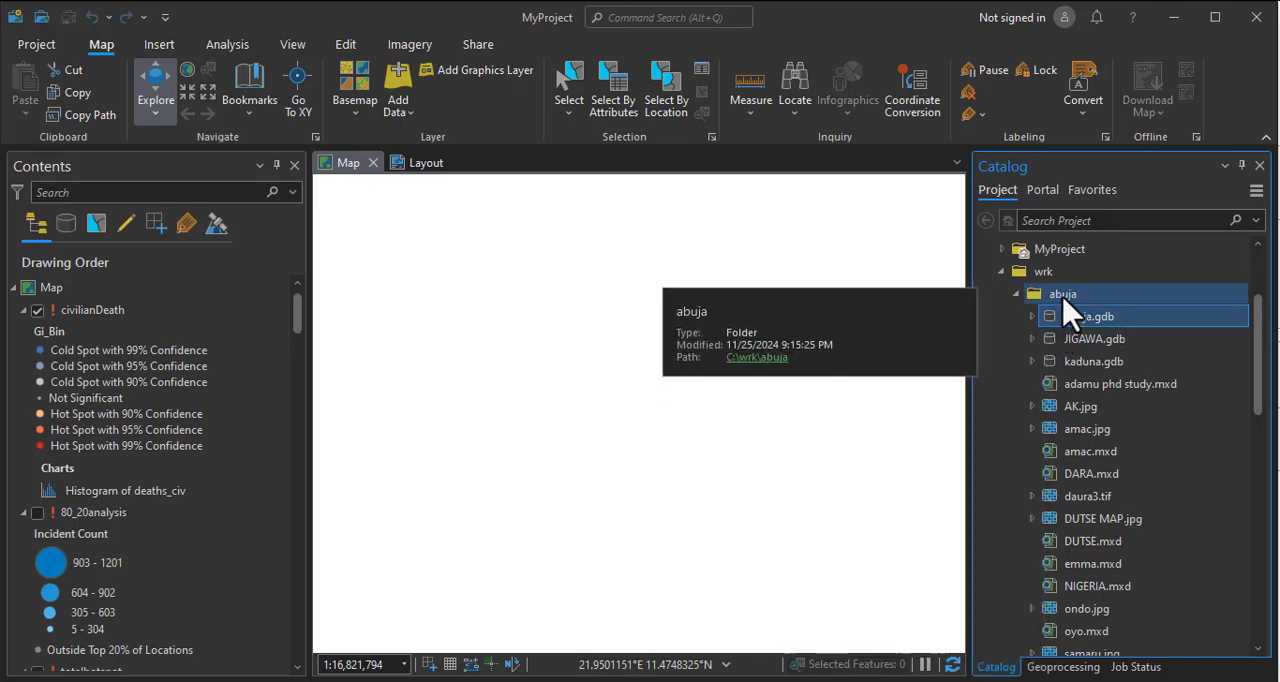
right_click(1063, 310)
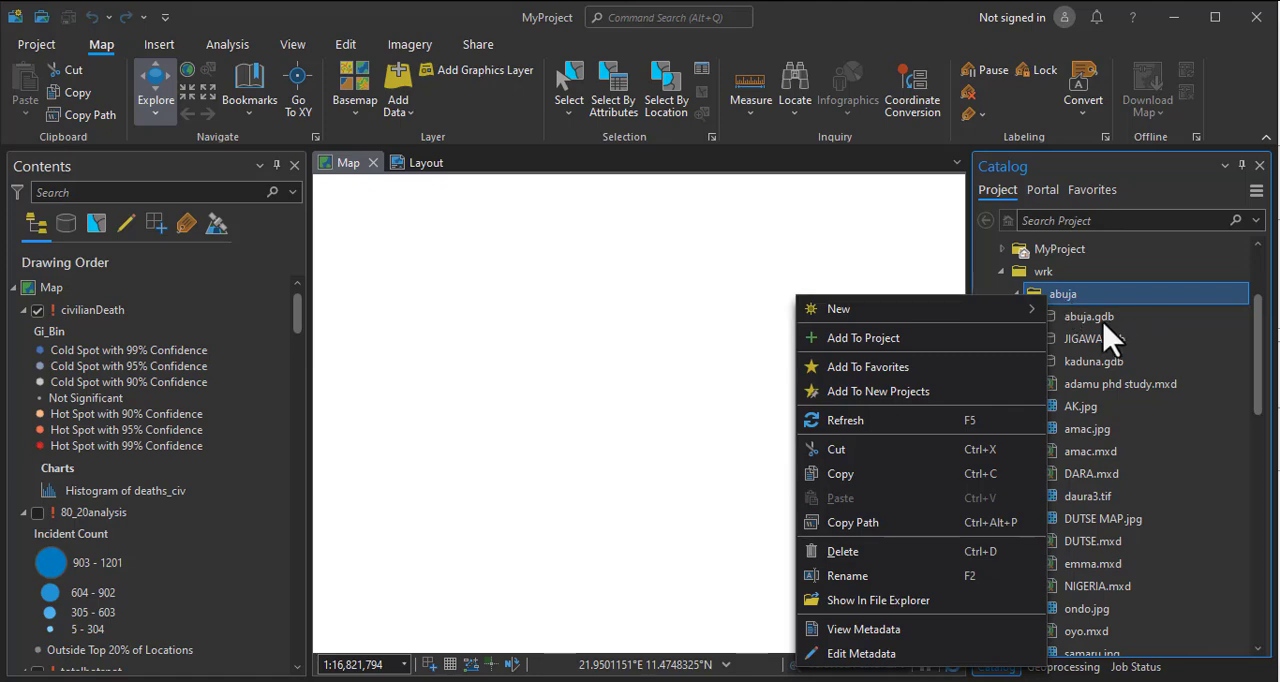
left_click(1140, 322)
right_click(1103, 318)
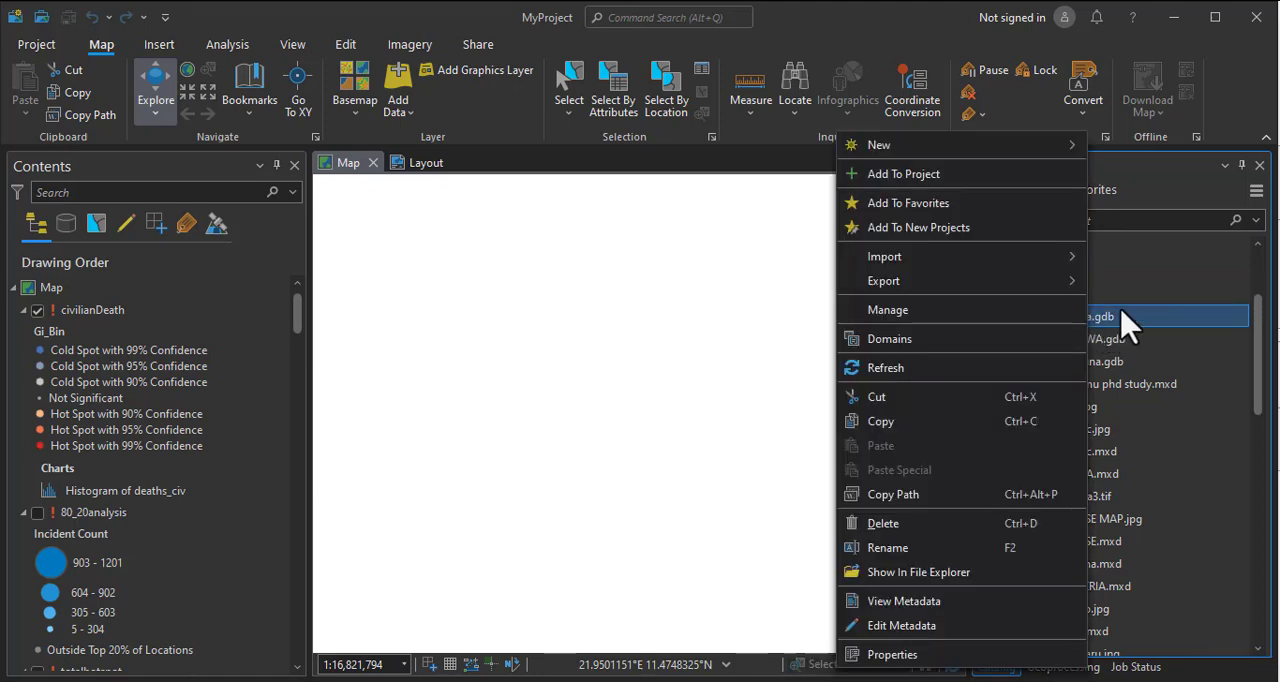
left_click(1152, 297)
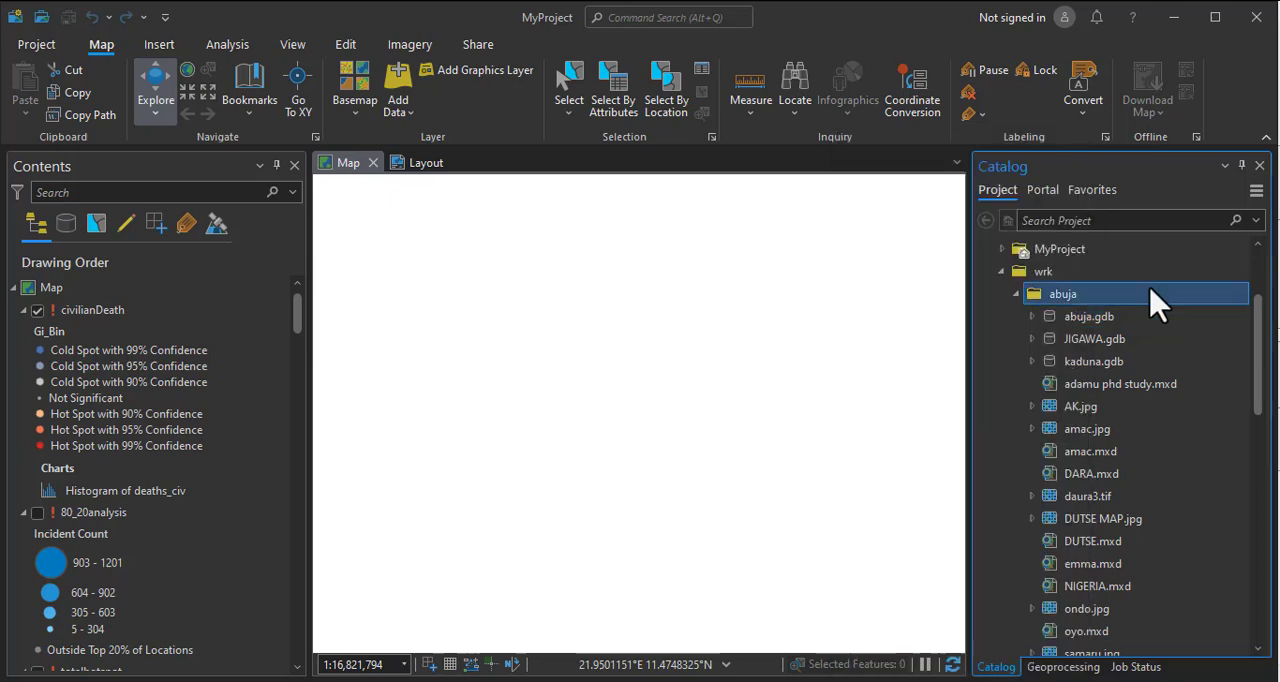
left_click(1017, 294)
right_click(1074, 296)
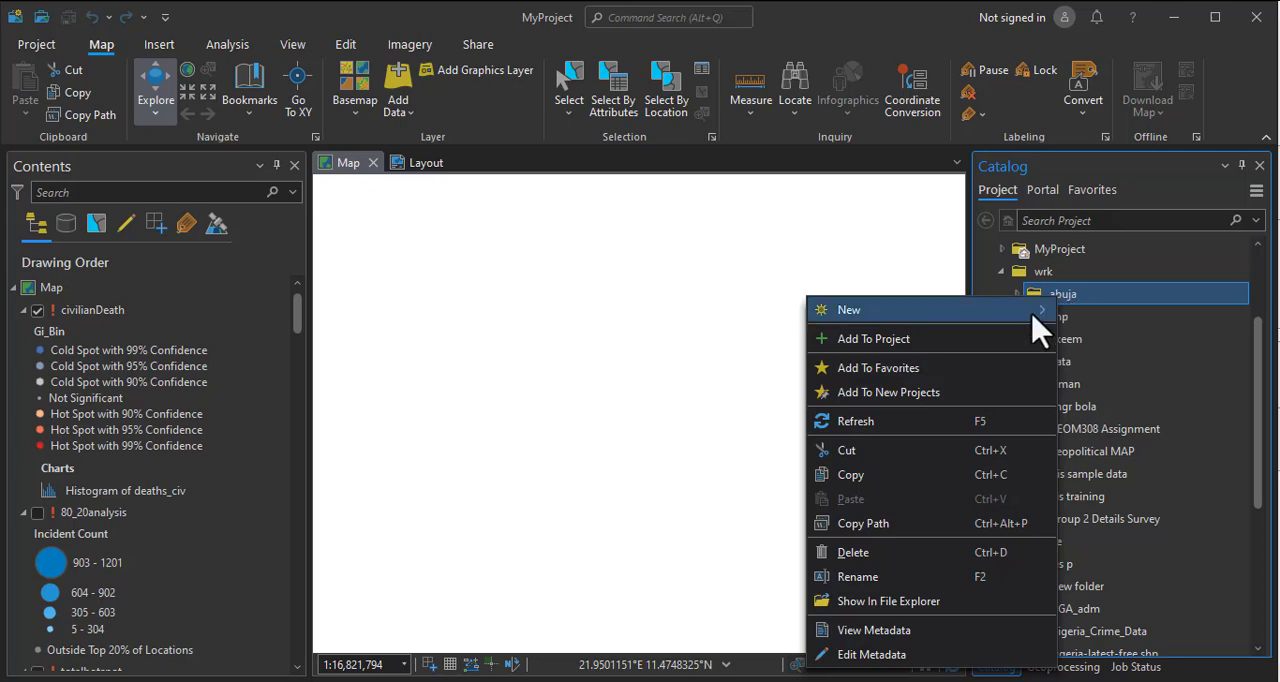
left_click(995, 315)
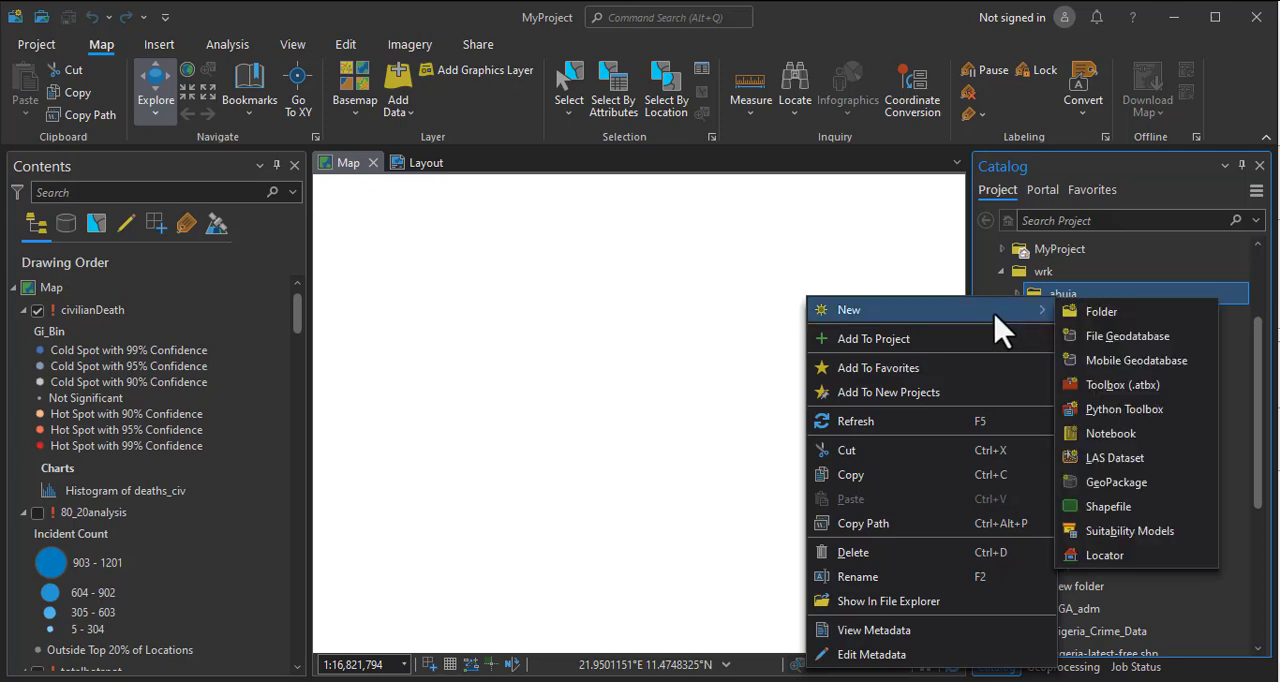
left_click(1086, 298)
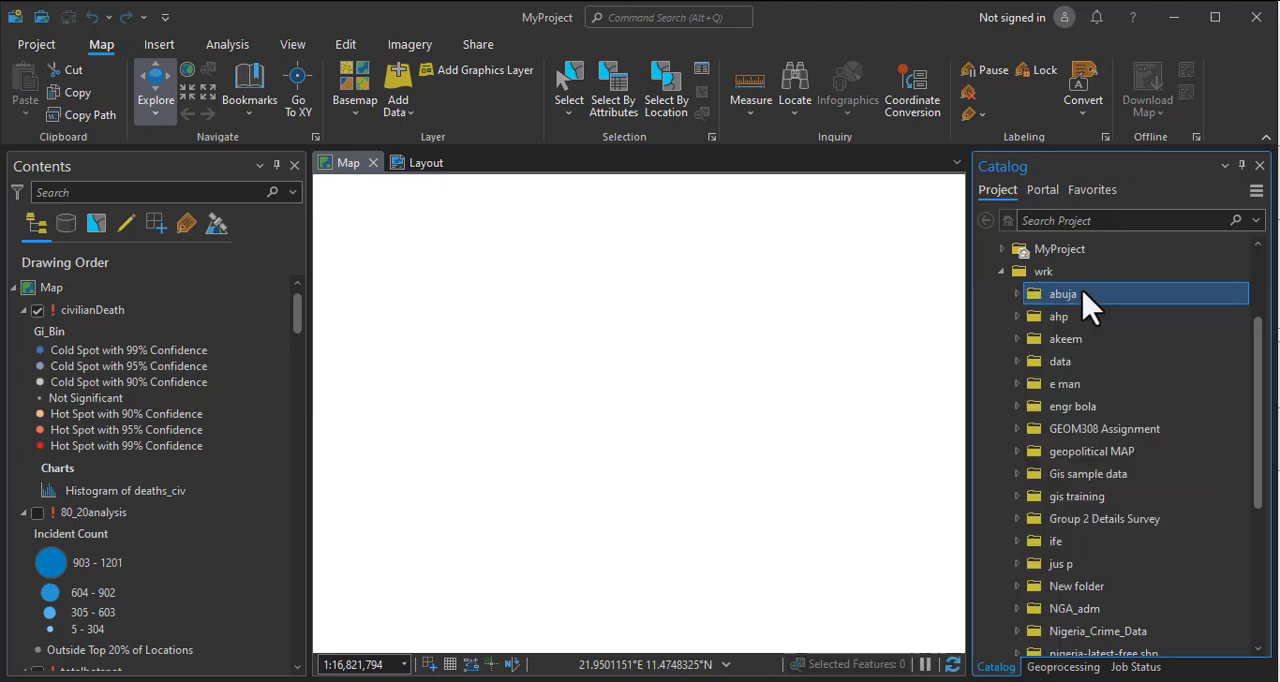
Create a new file geodatabase inside the abuja folder and expand the folder to show its contents.
right_click(1085, 303)
mouse_move(872, 294)
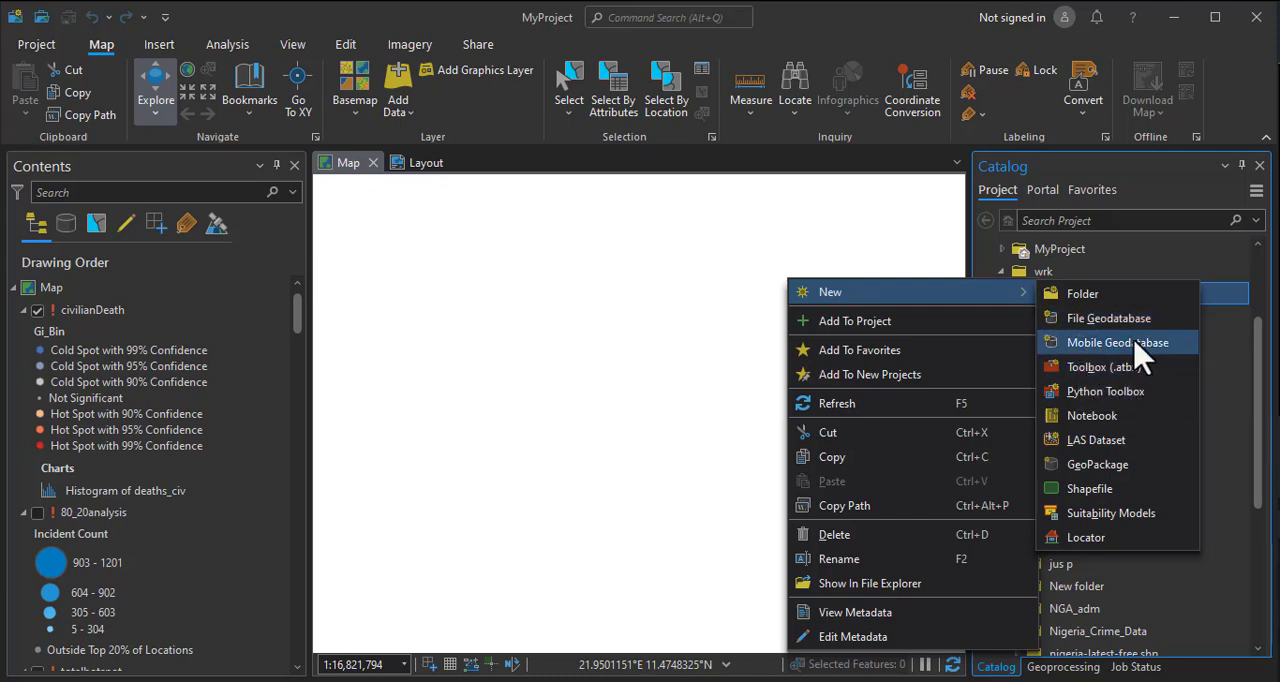
left_click(1091, 323)
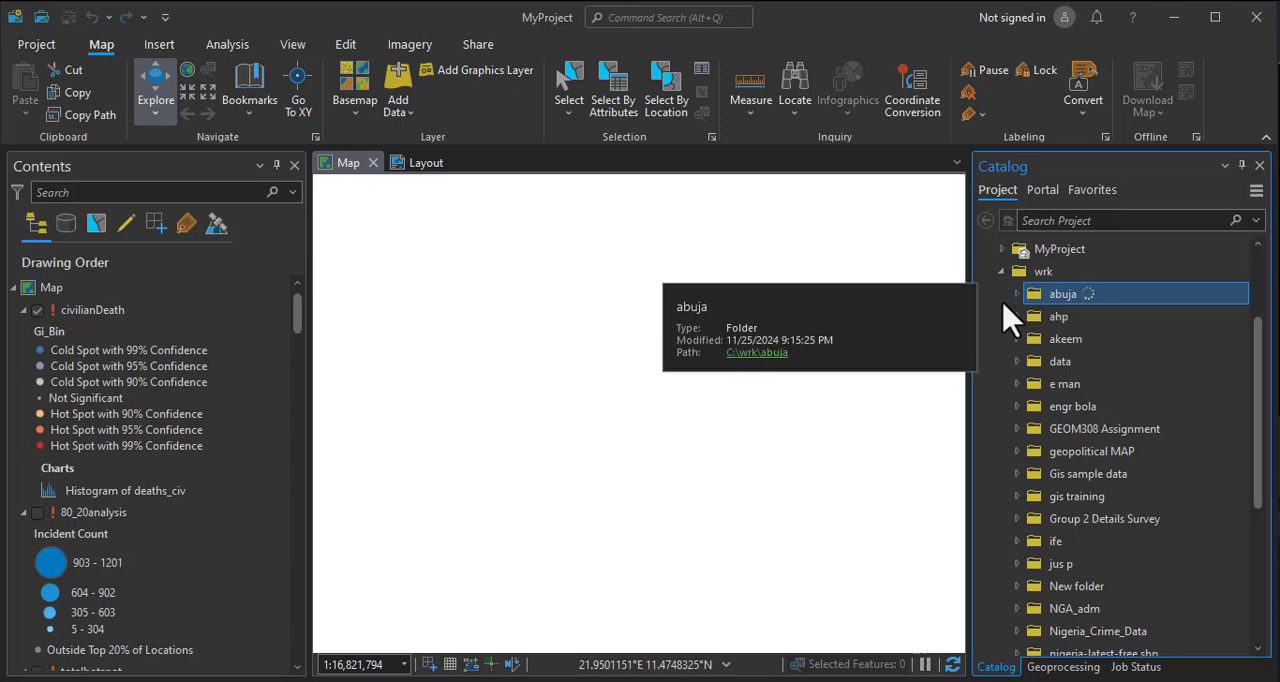
left_click(1017, 294)
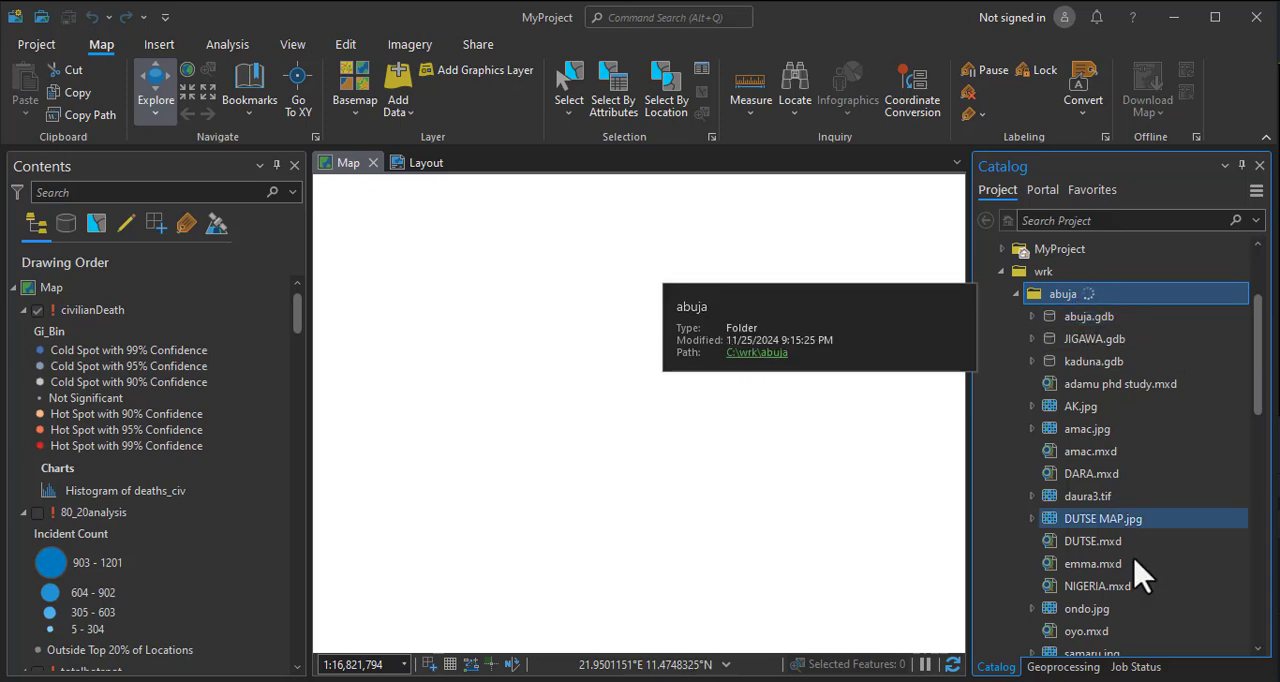
left_click(1063, 672)
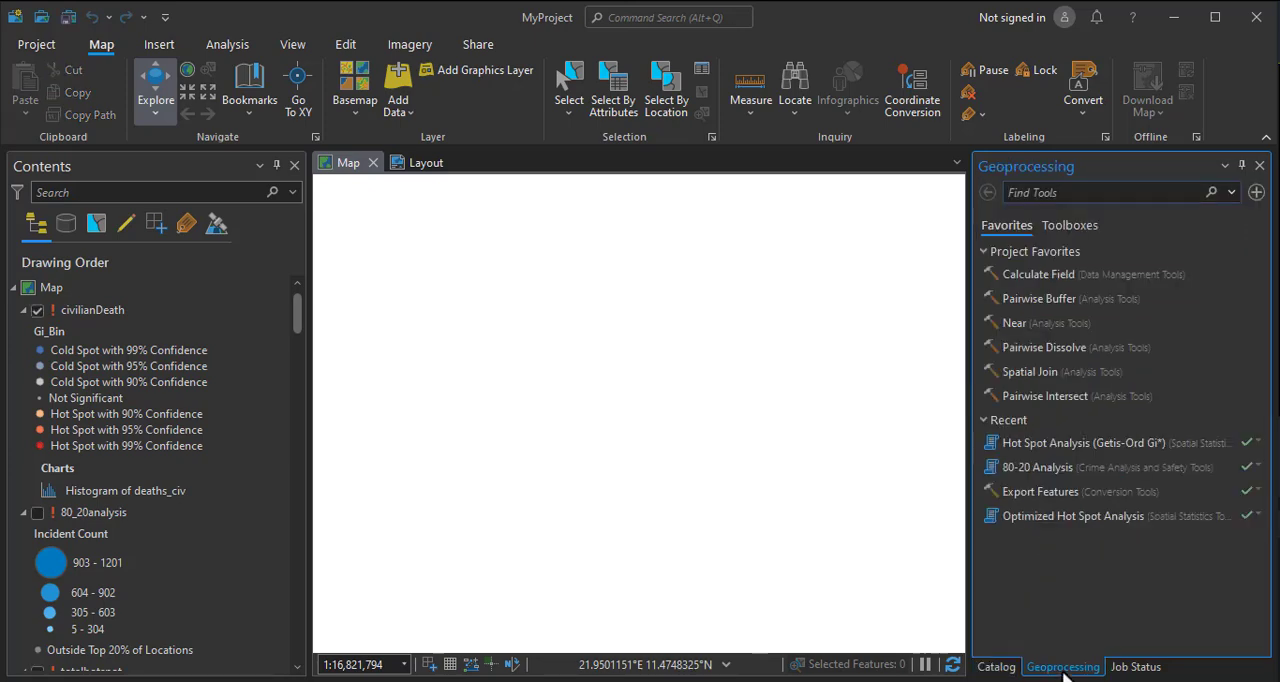
left_click(1000, 668)
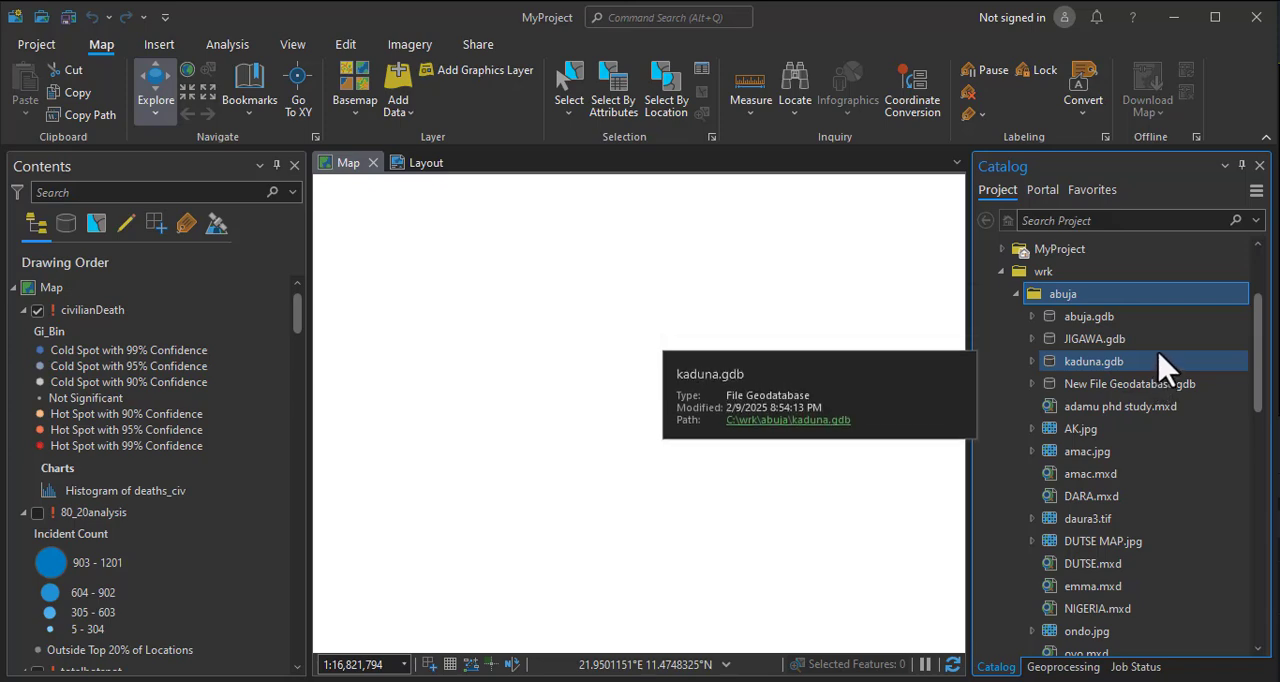
Rename the new file geodatabase in the abuja folder as abj.
right_click(1128, 392)
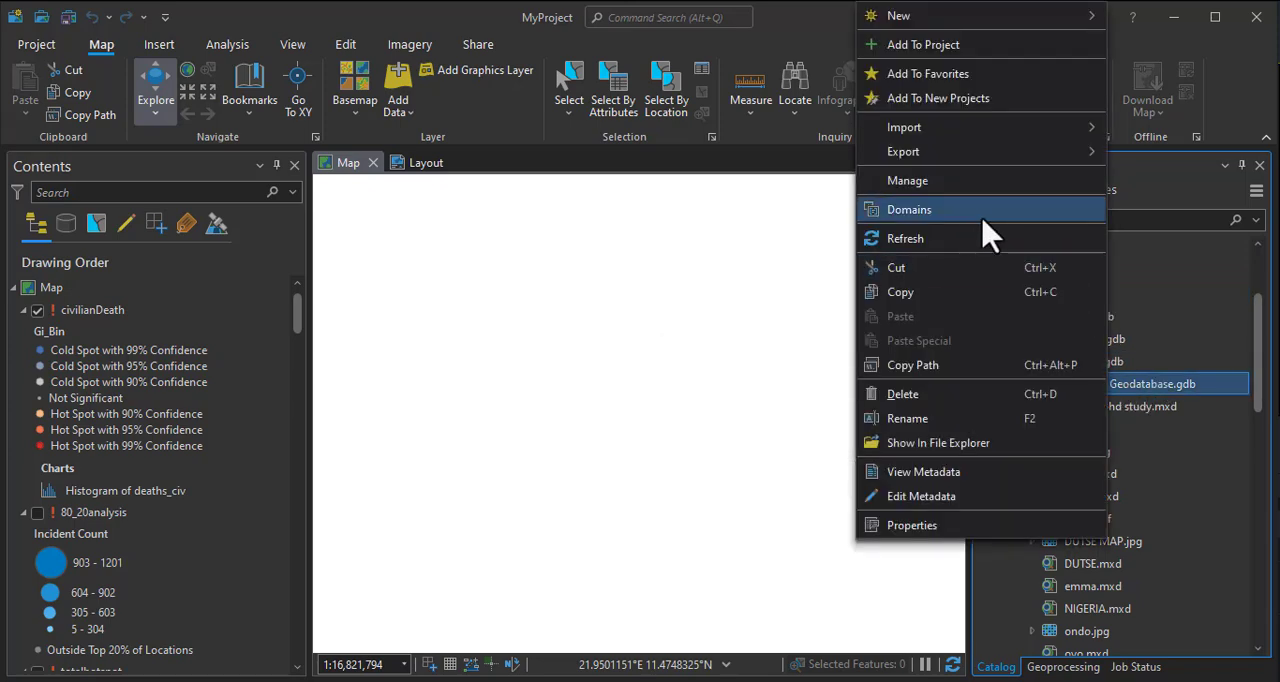
left_click(918, 420)
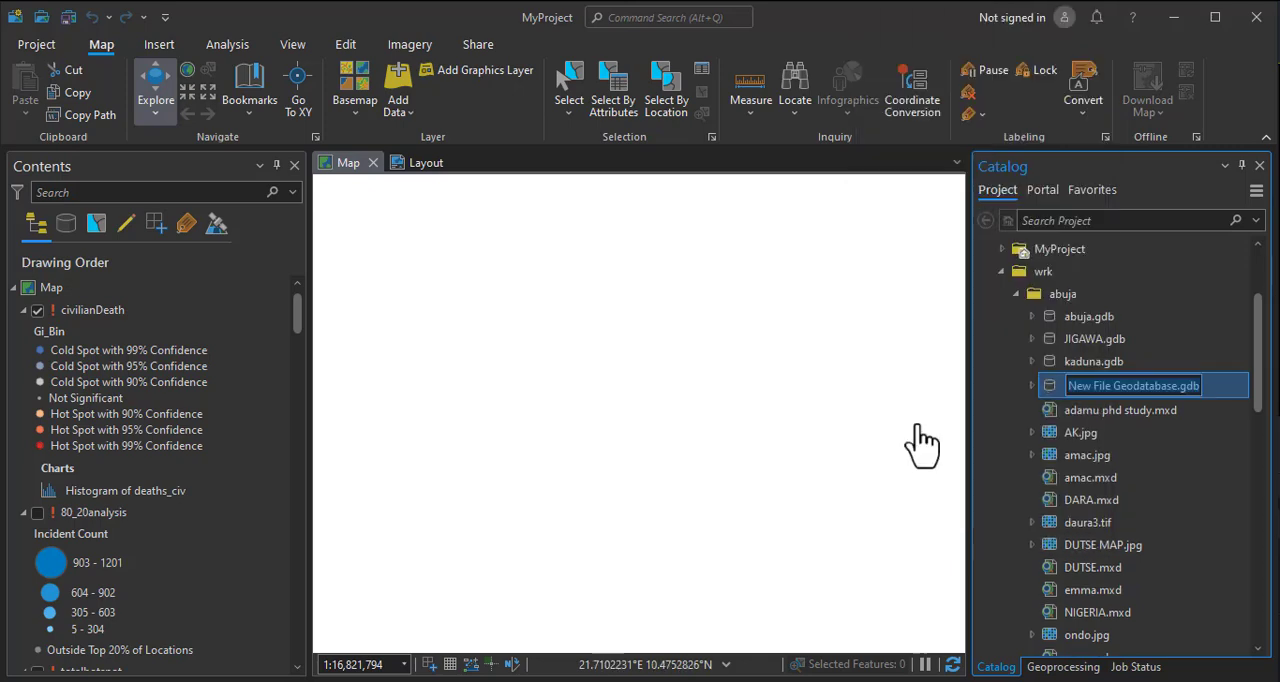
type("abj")
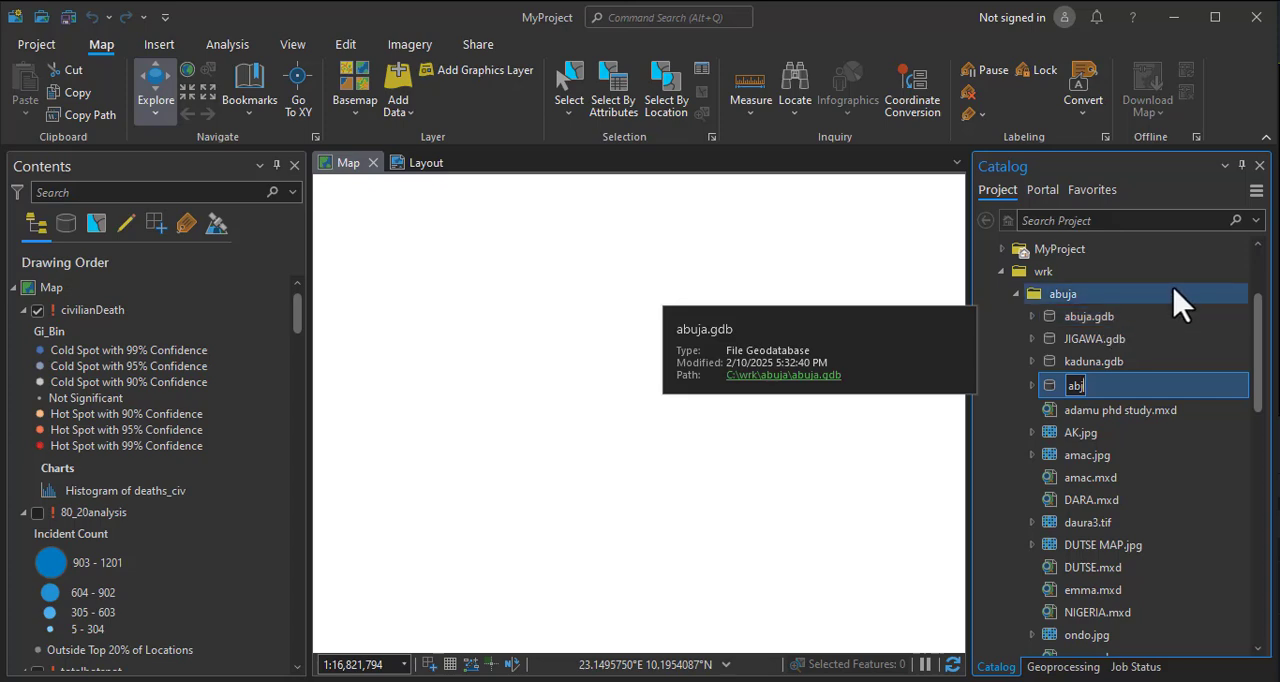
key("Return")
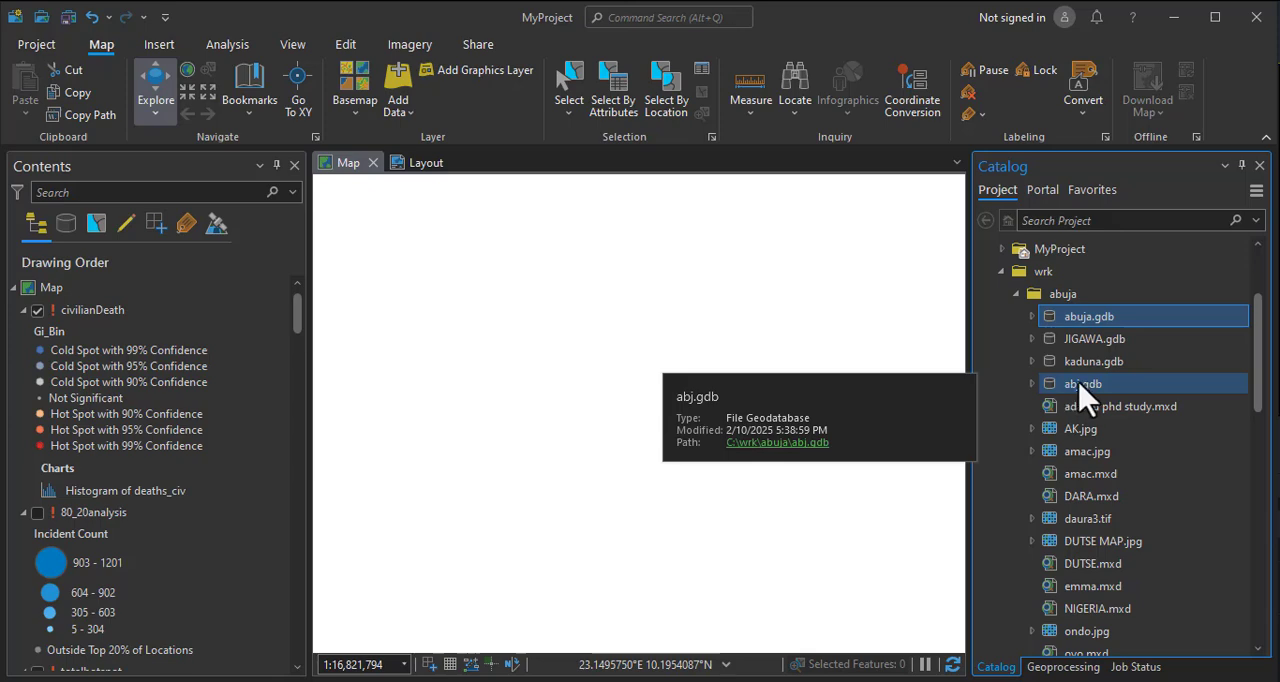
Start a new feature dataset in abj.gdb and set its name to abjparce.
right_click(1080, 384)
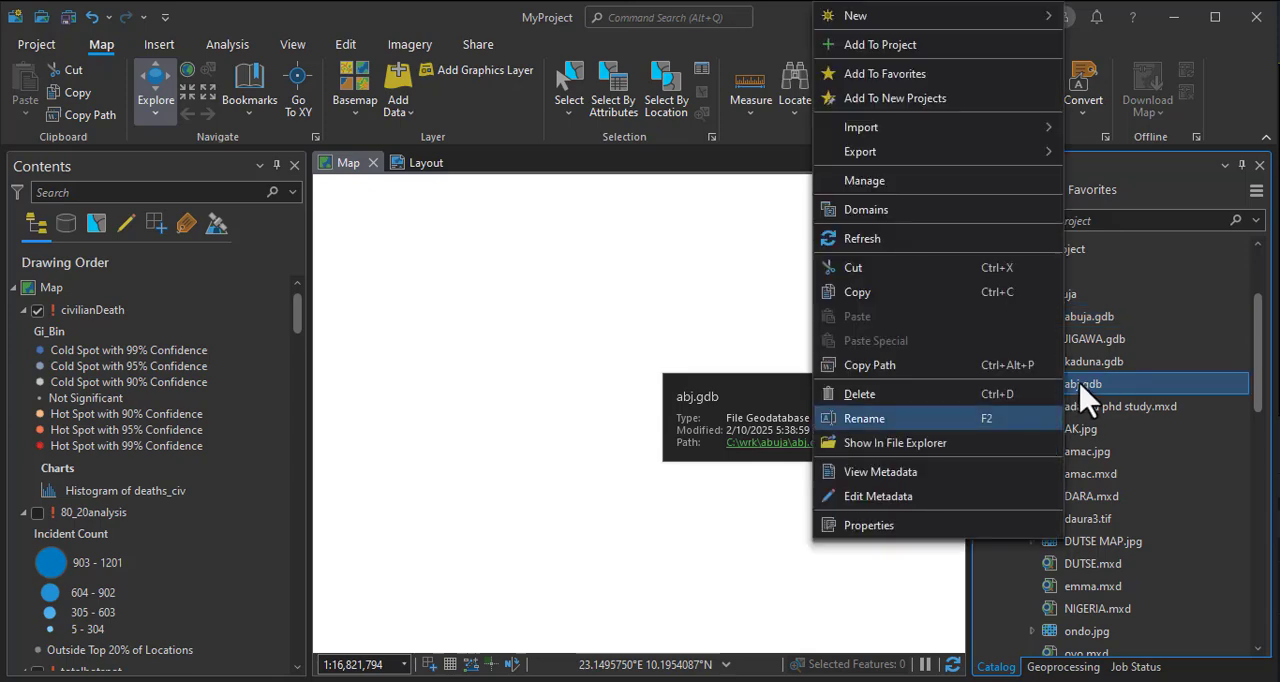
mouse_move(883, 17)
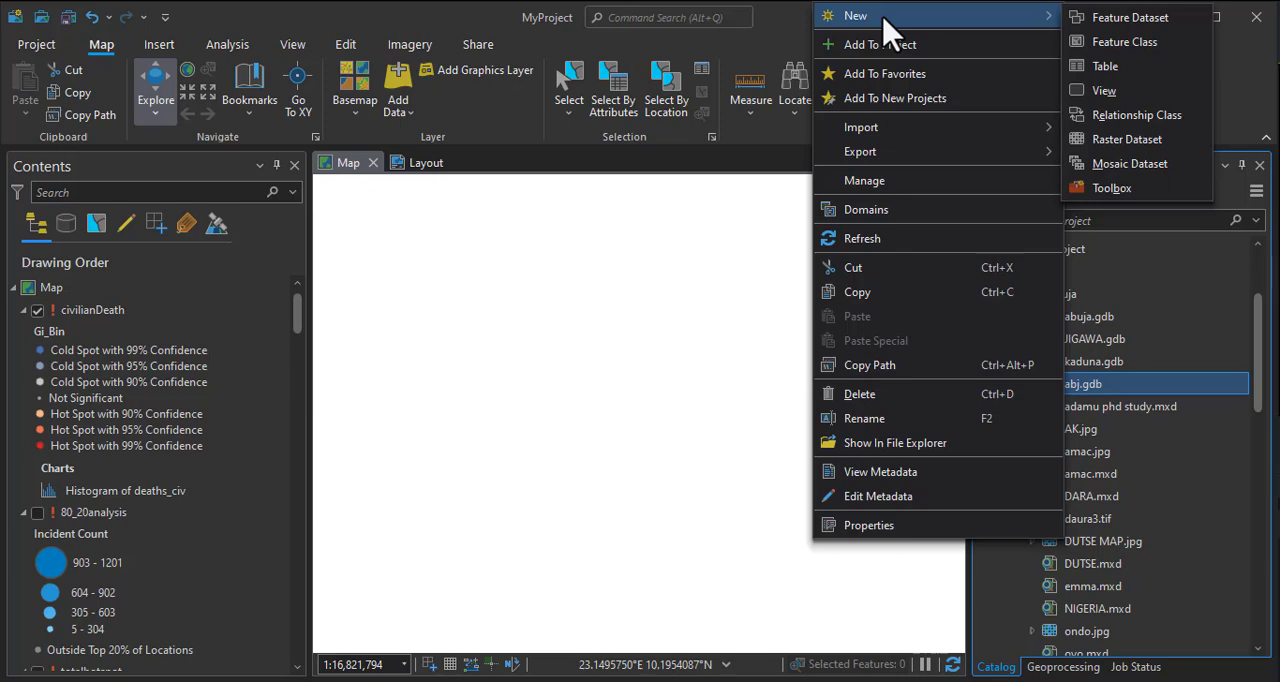
left_click(1110, 28)
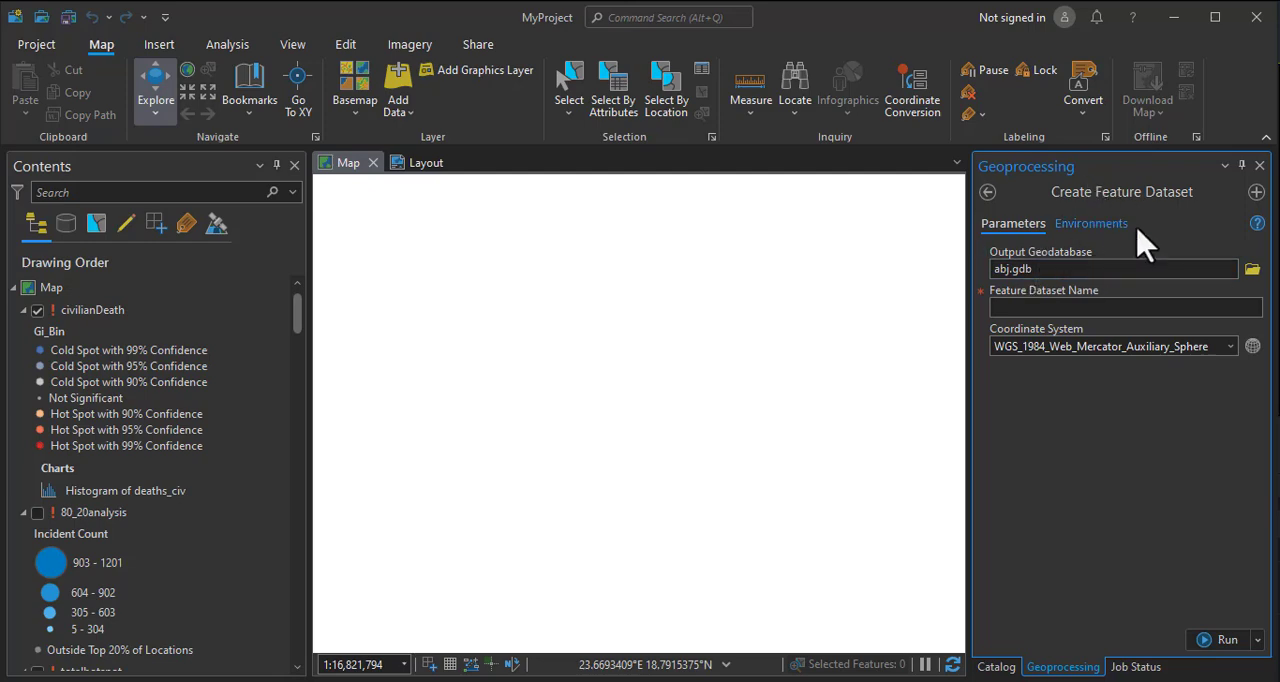
left_click(1028, 308)
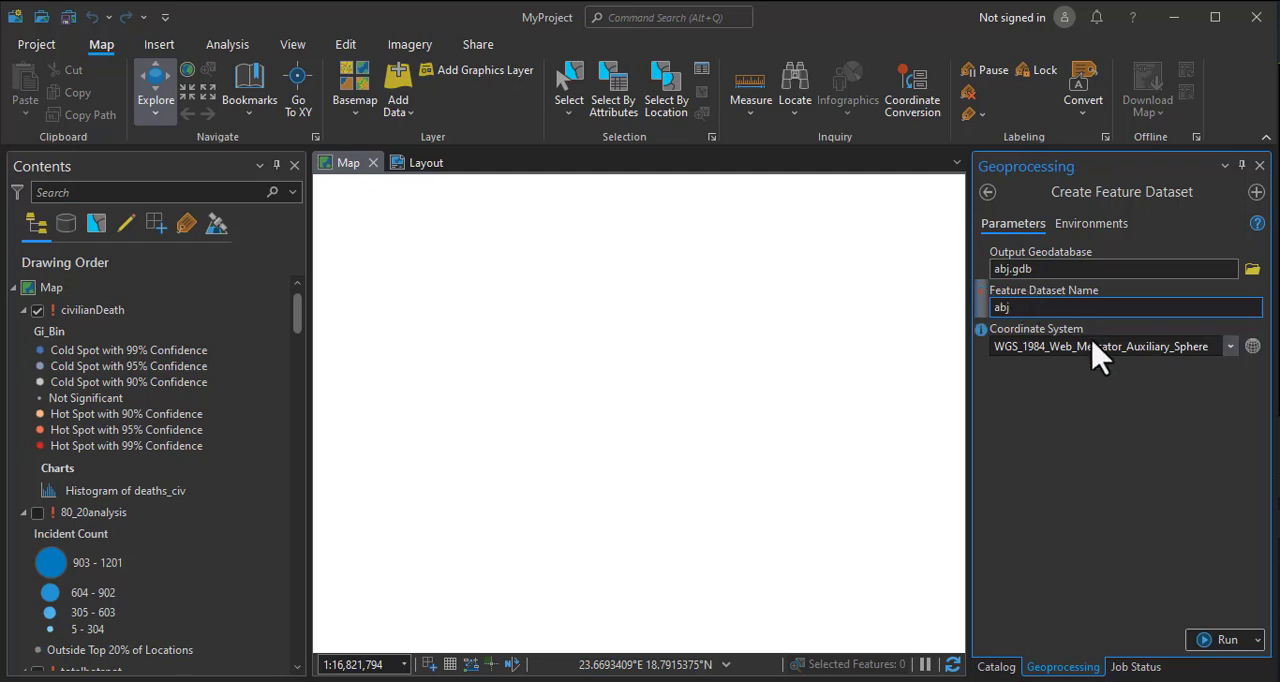
type("abjparce")
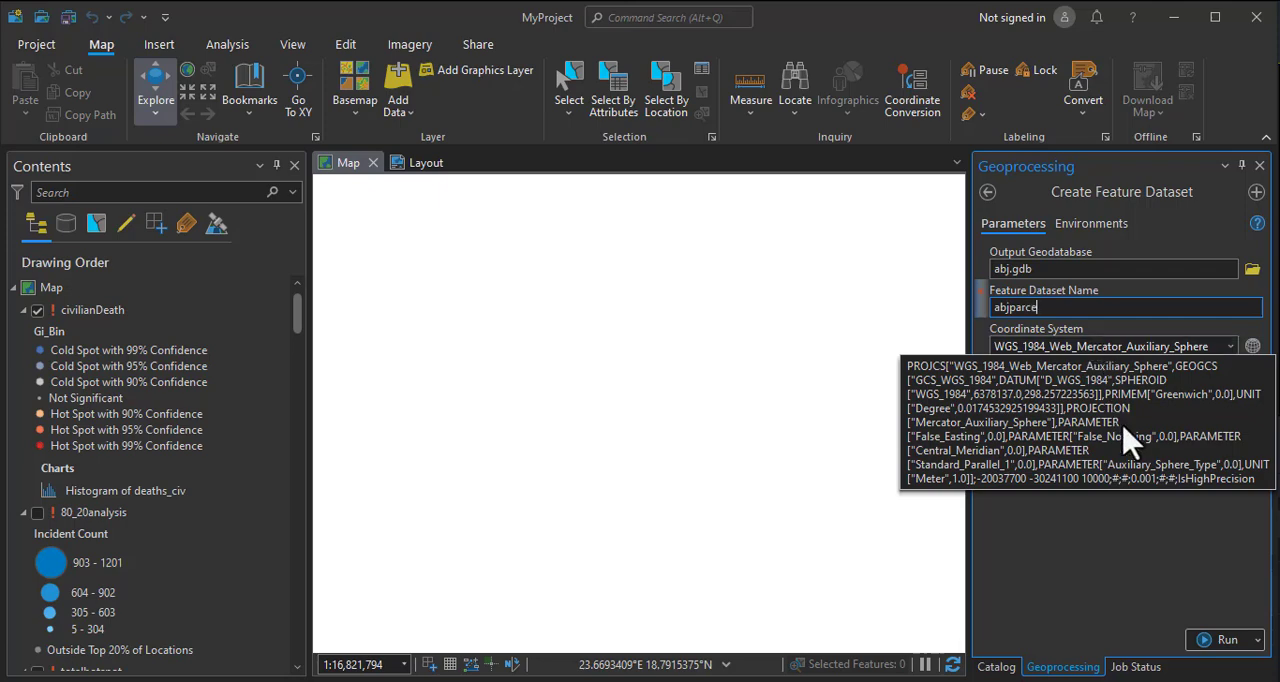
left_click(1061, 508)
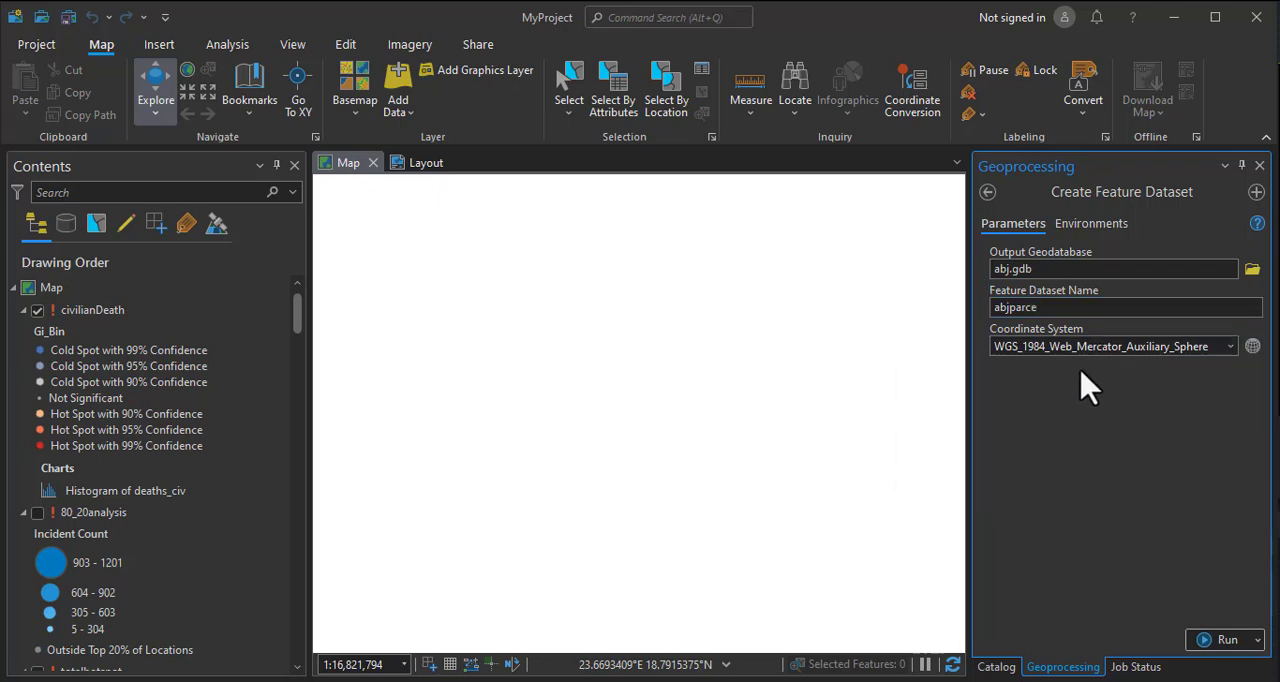
Try to find a coordinate system for the abjparce feature dataset by searching the available XY systems for "minna zone 32".
left_click(1230, 346)
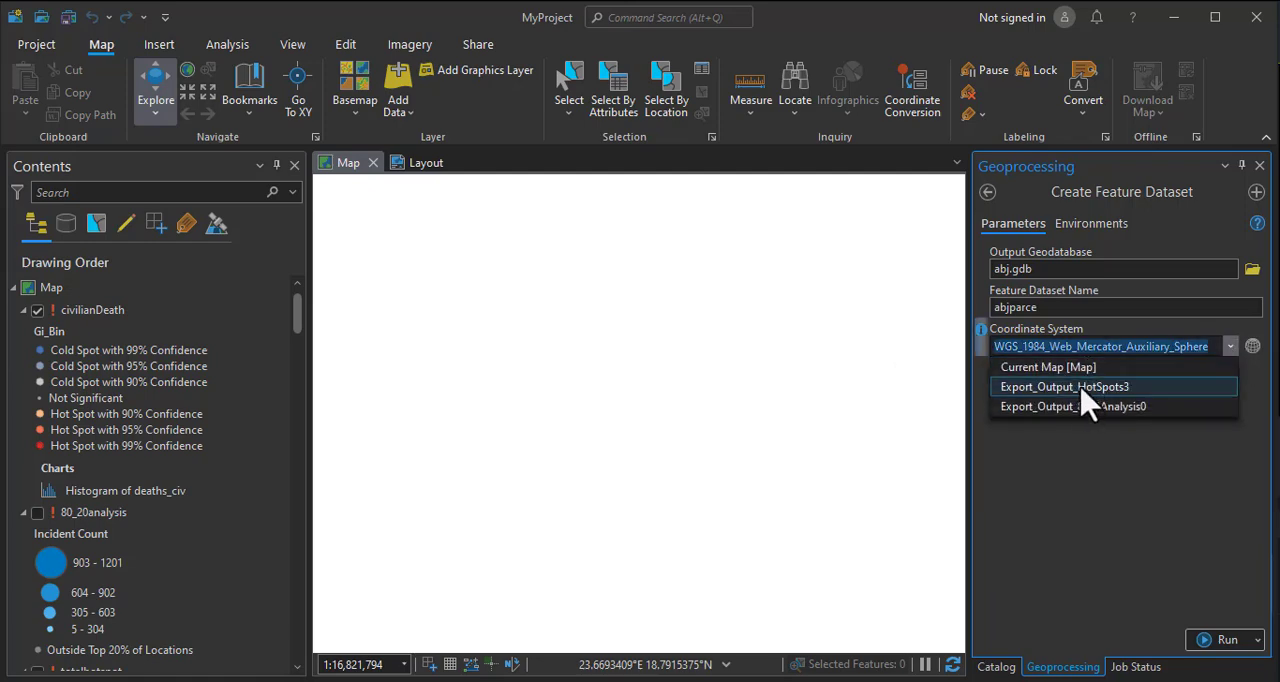
left_click(1254, 352)
left_click(1253, 349)
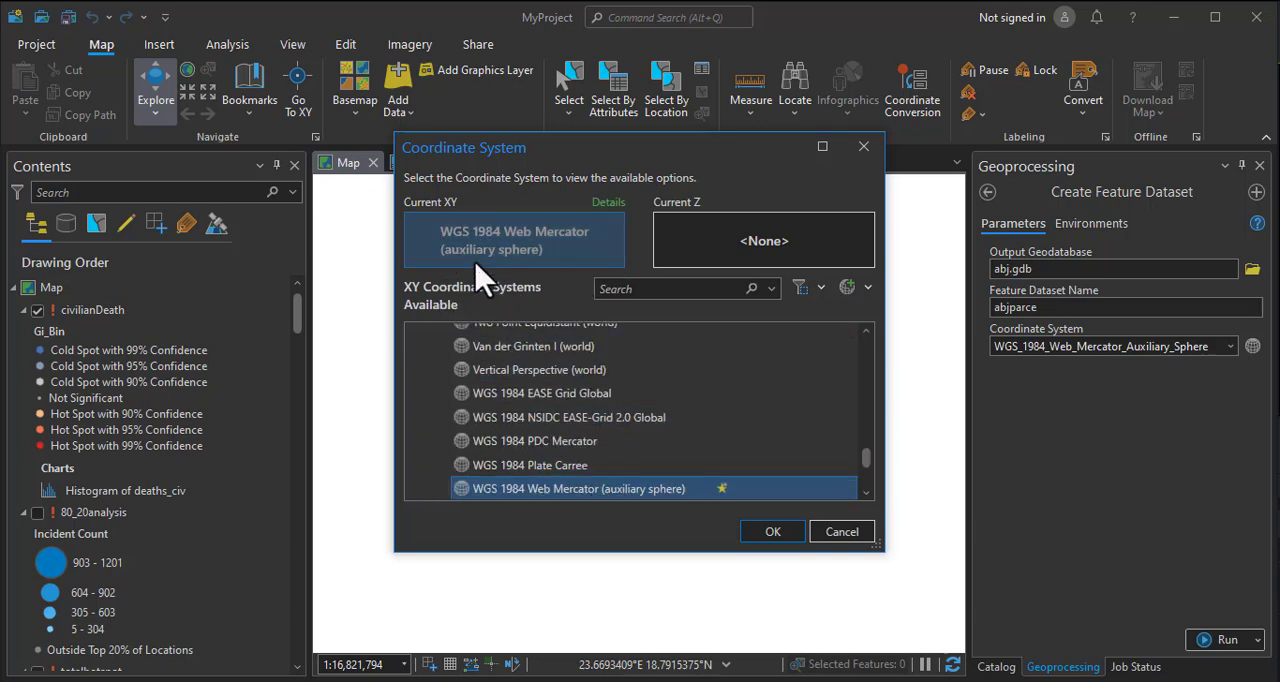
scroll(525, 413, "up", 2)
scroll(525, 413, "up", 15)
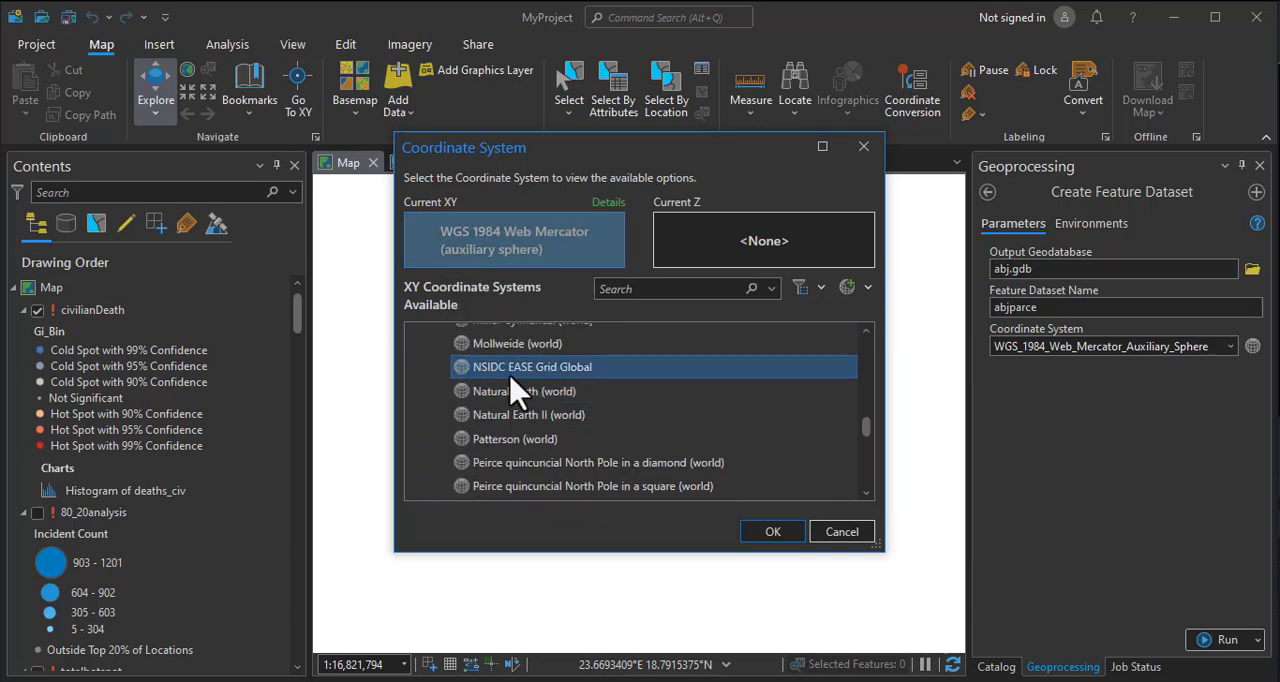
scroll(525, 393, "up", 3)
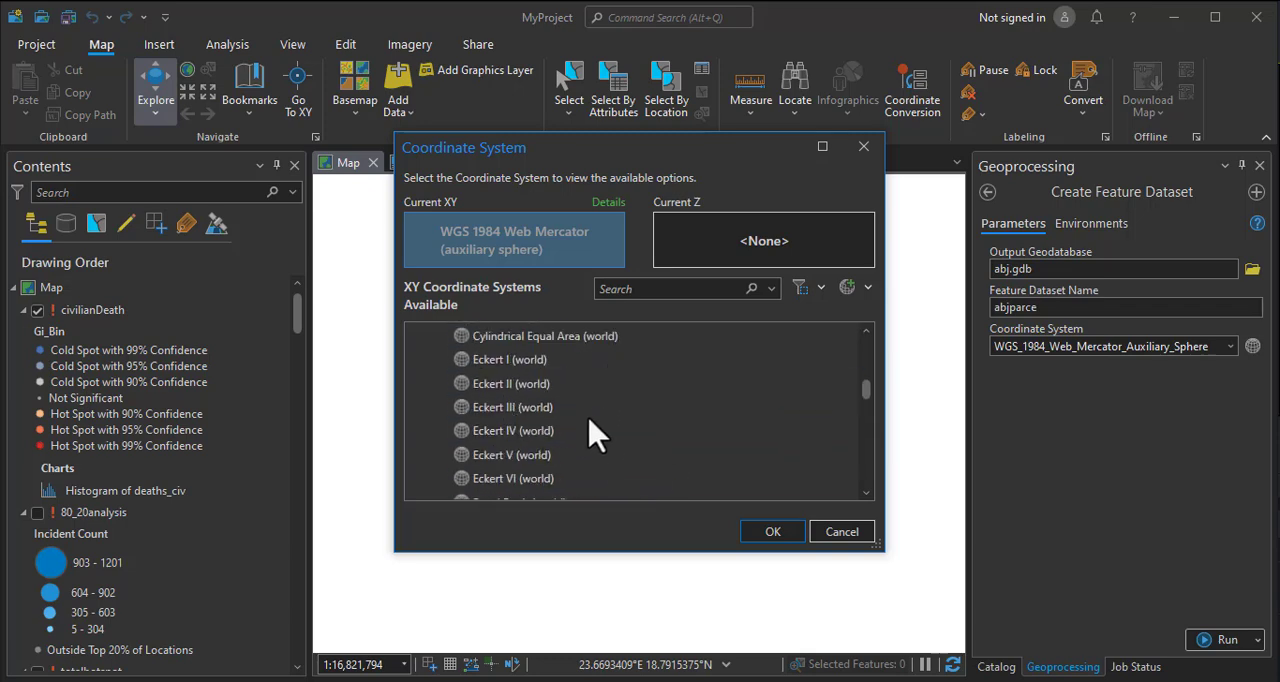
left_click(619, 289)
left_click(619, 289)
type("minna z")
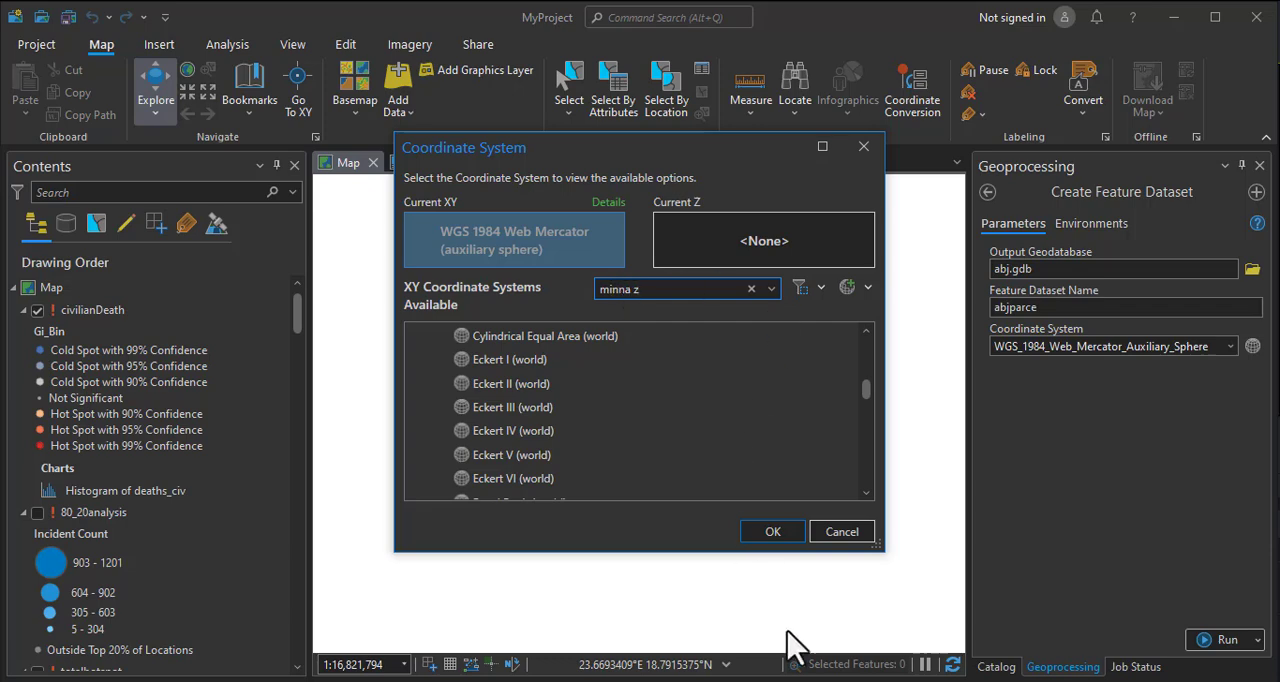
left_click(667, 288)
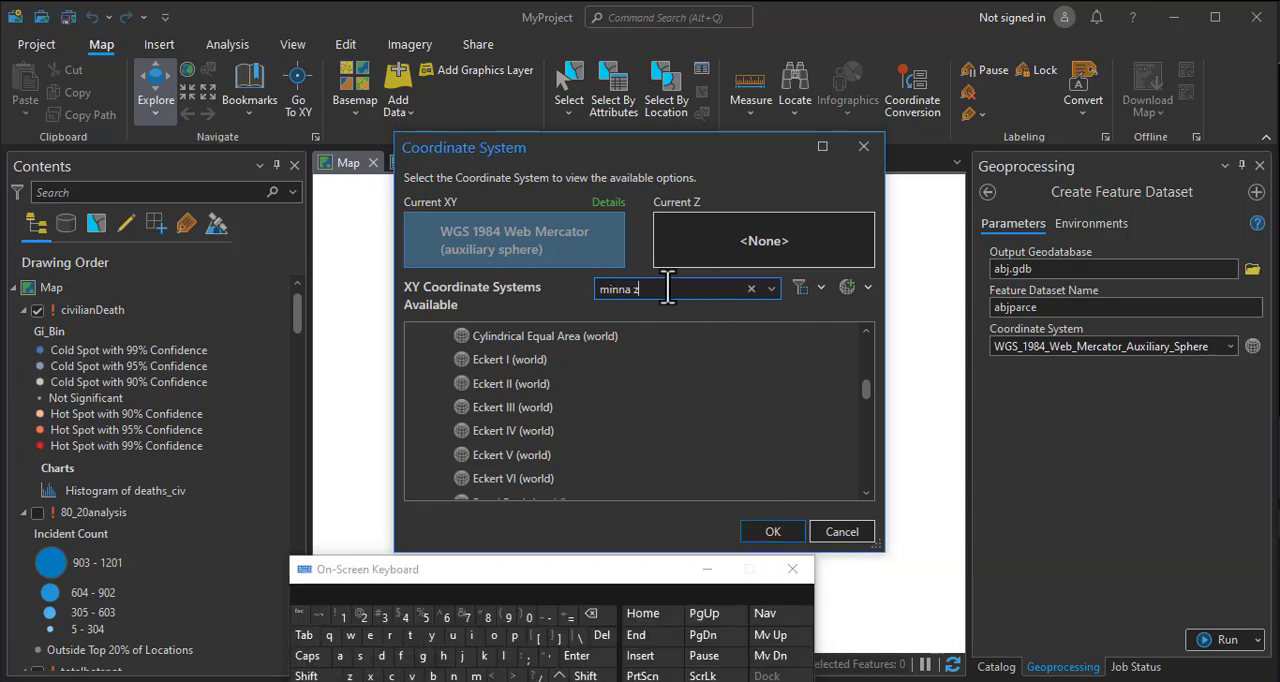
left_click(493, 635)
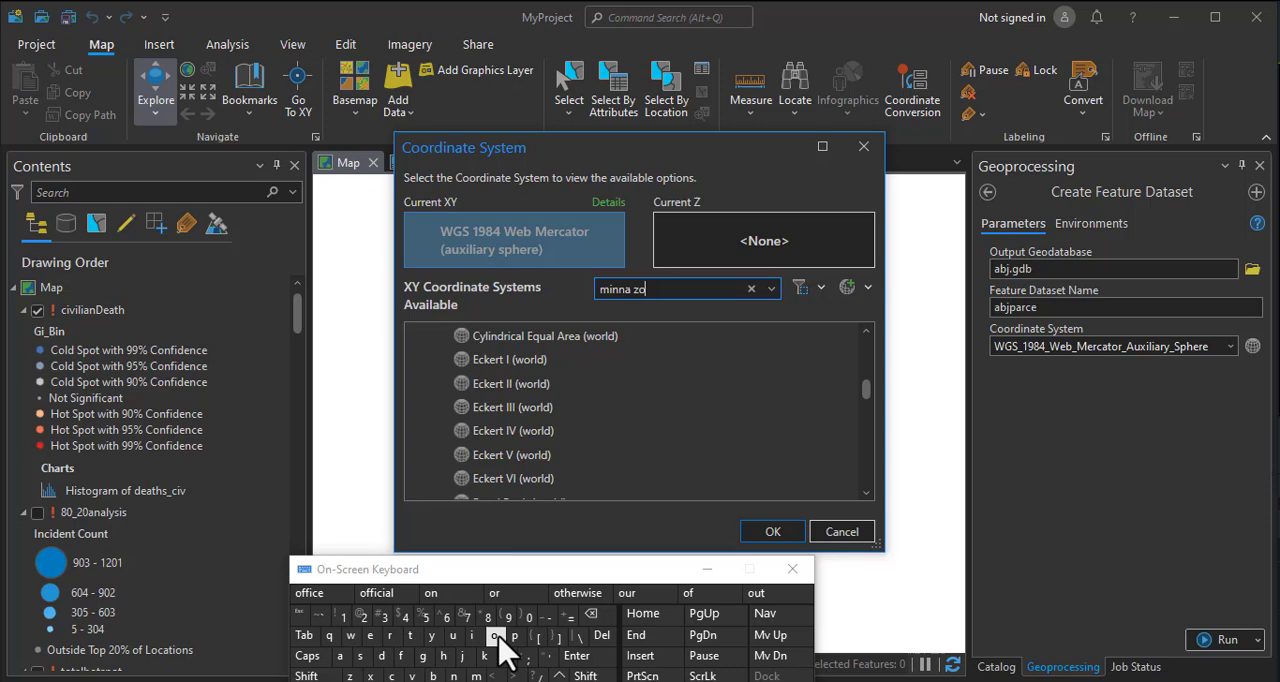
left_click(454, 676)
left_click(363, 617)
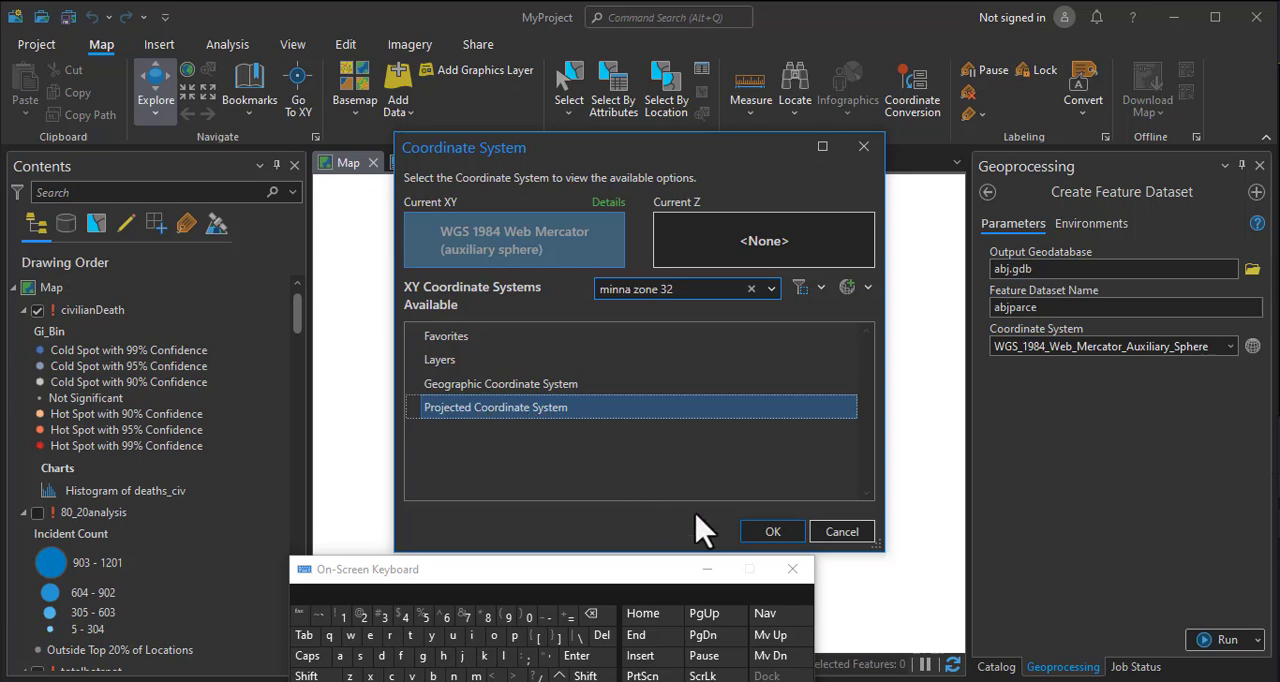
left_click(766, 532)
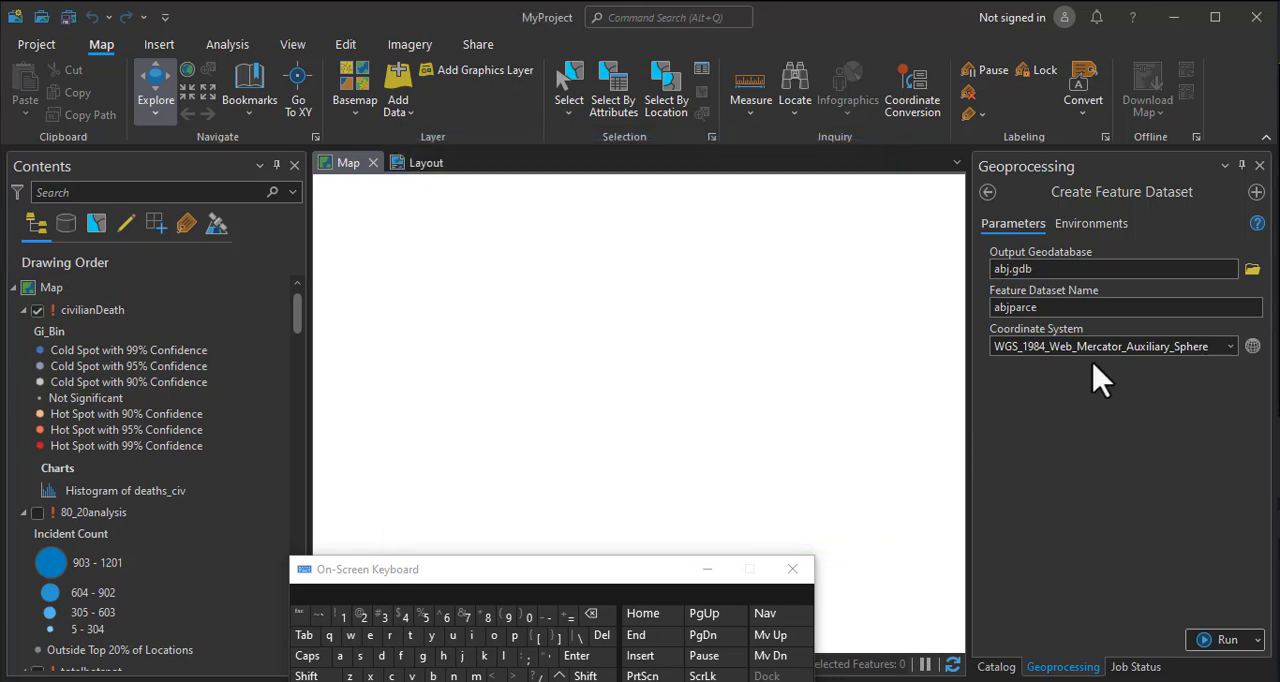
Set the abjparce feature dataset's coordinate system to Minna UTM Zone 32N from the African UTM systems, and create the dataset.
left_click(1251, 347)
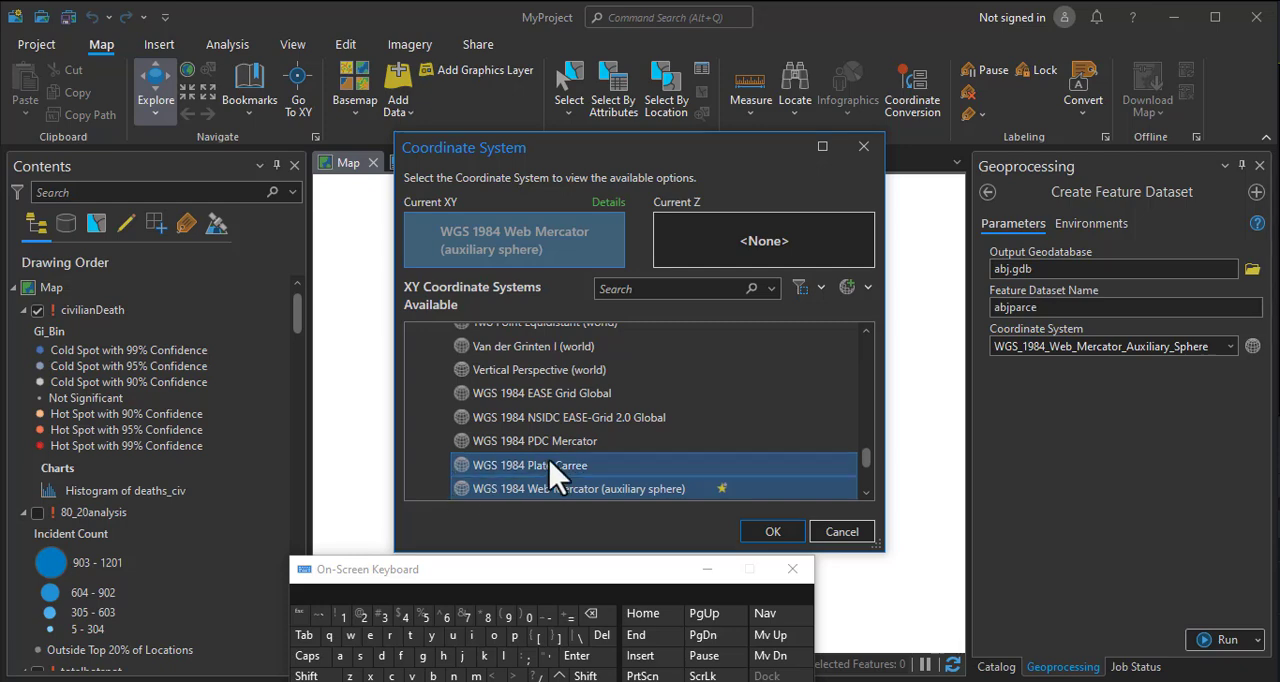
scroll(470, 495, "down", 3)
scroll(556, 465, "down", 1)
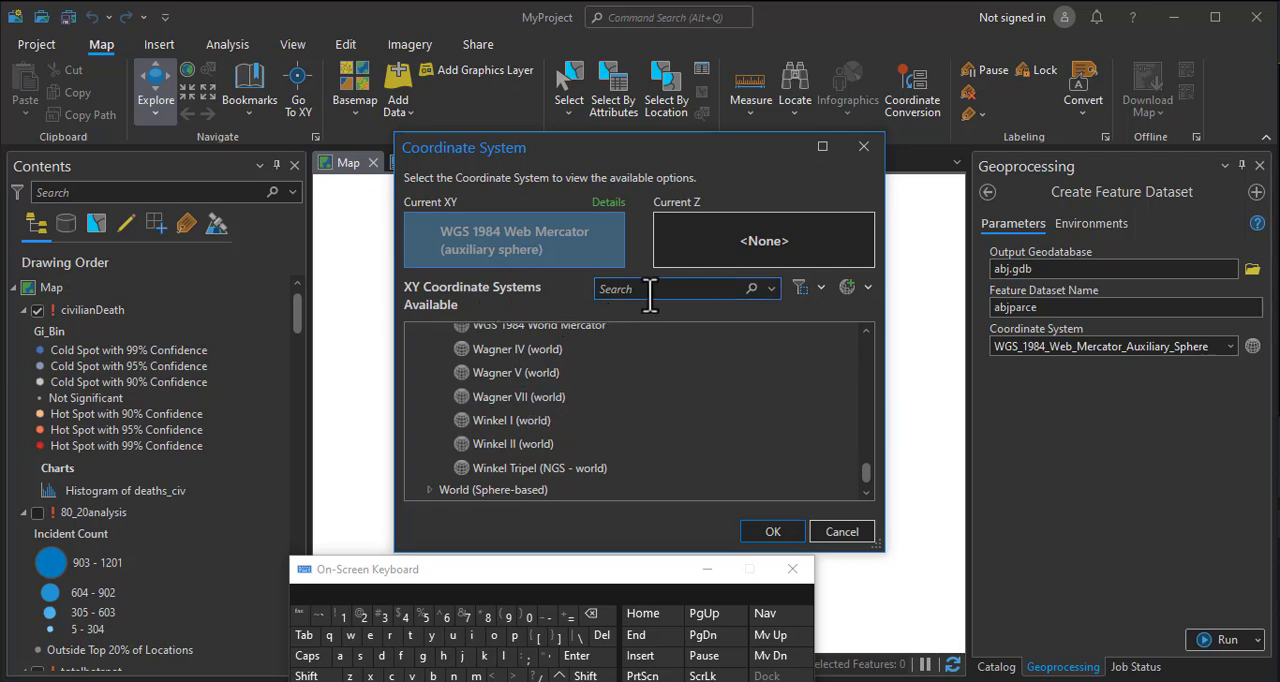
scroll(449, 410, "up", 5)
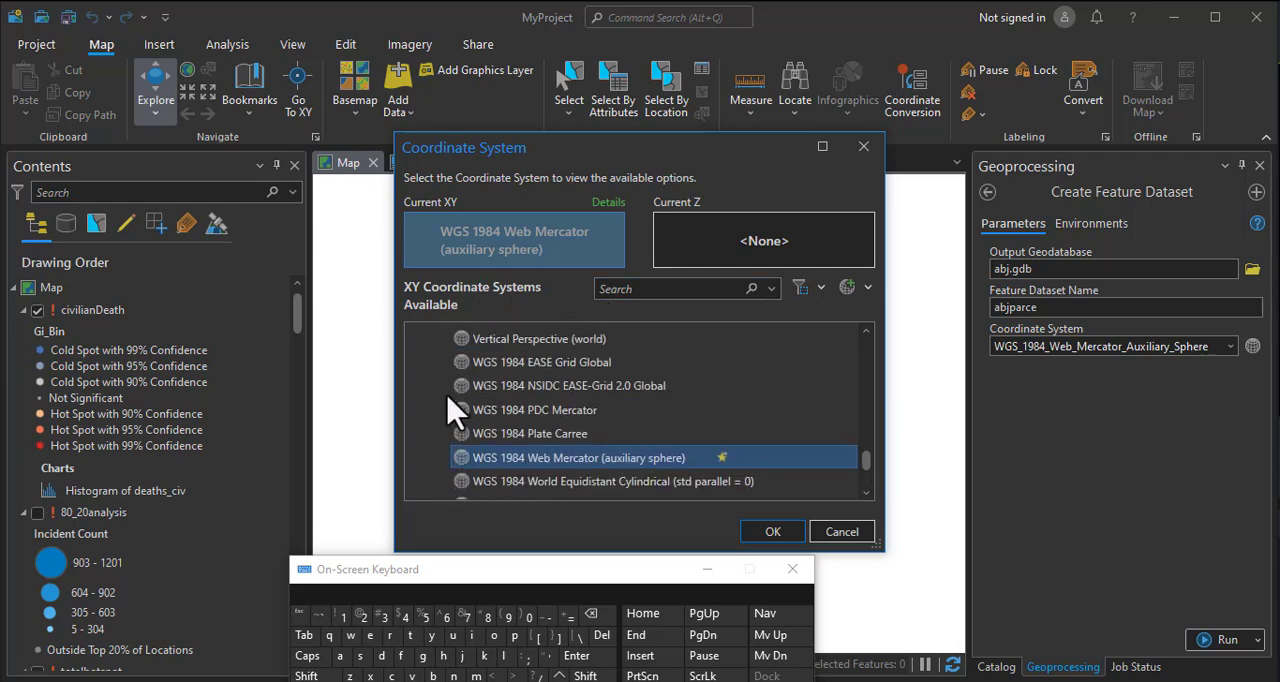
scroll(449, 410, "up", 20)
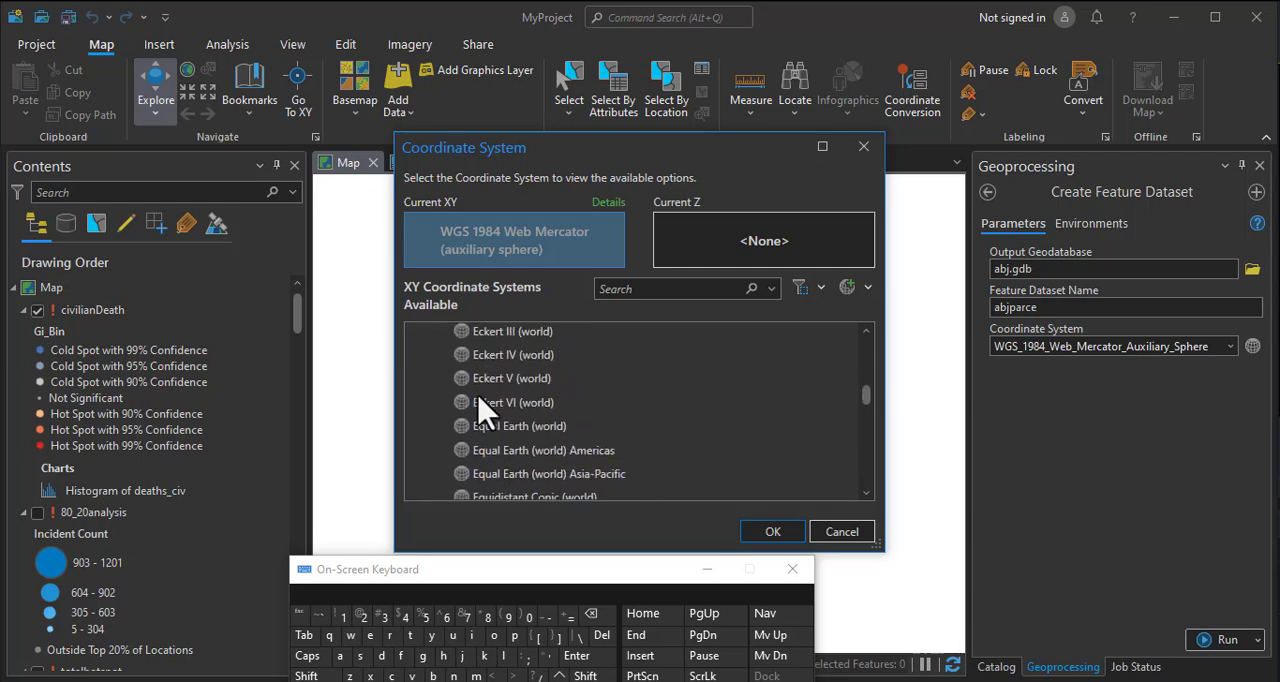
scroll(866, 363, "up", 5)
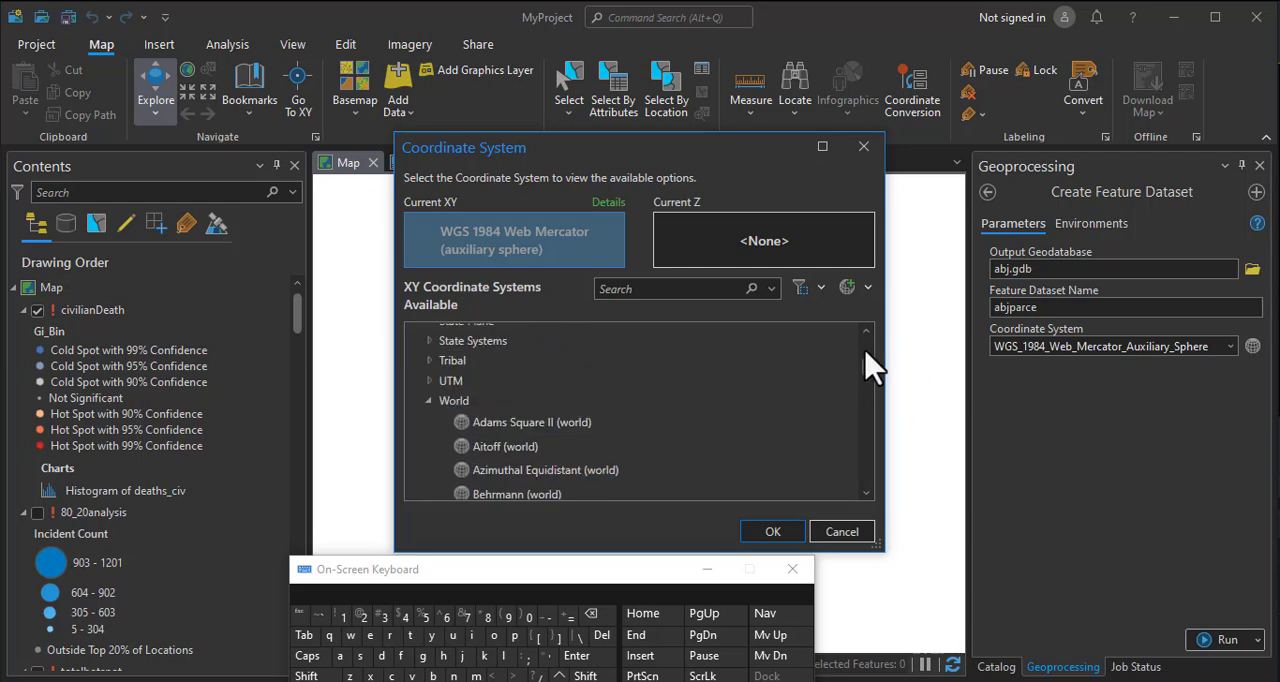
scroll(503, 430, "down", 2)
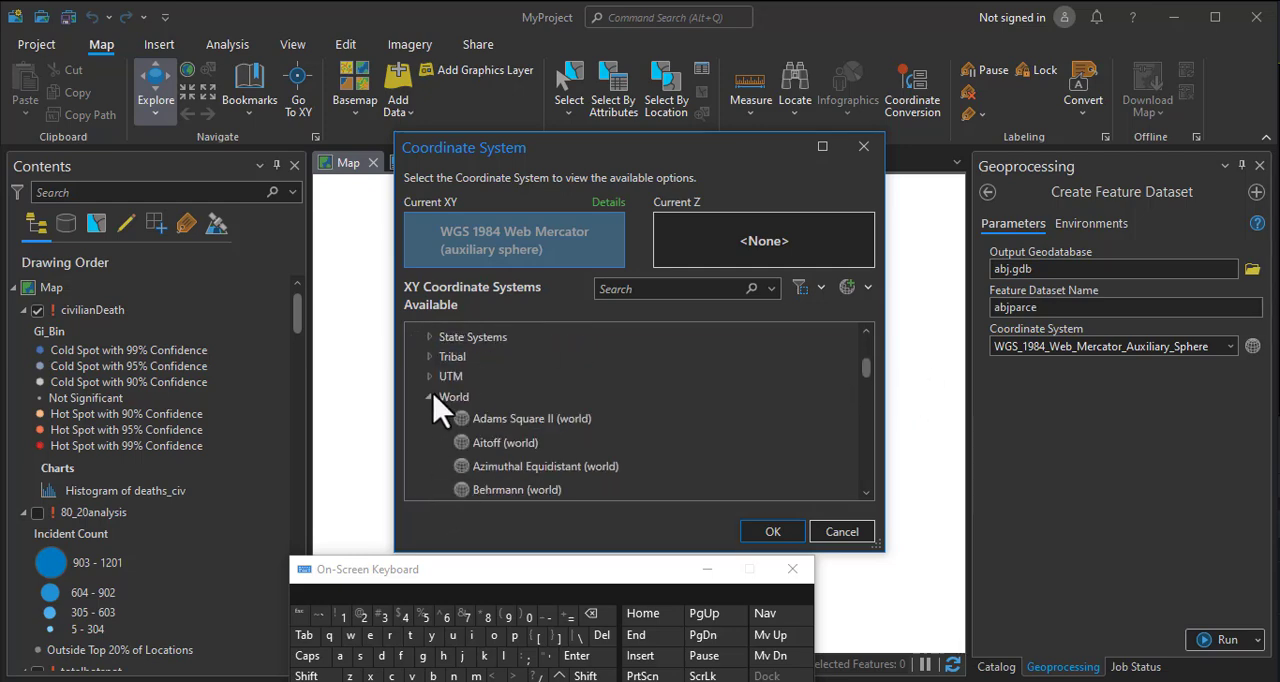
left_click(428, 397)
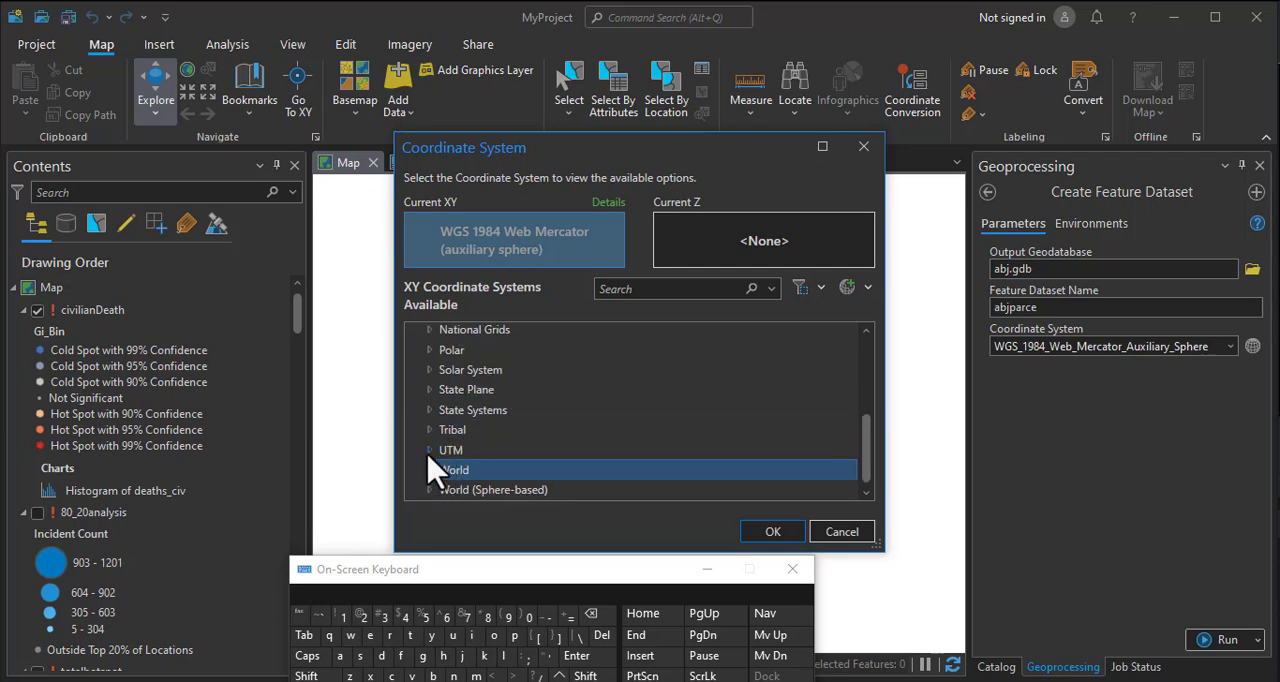
left_click(429, 447)
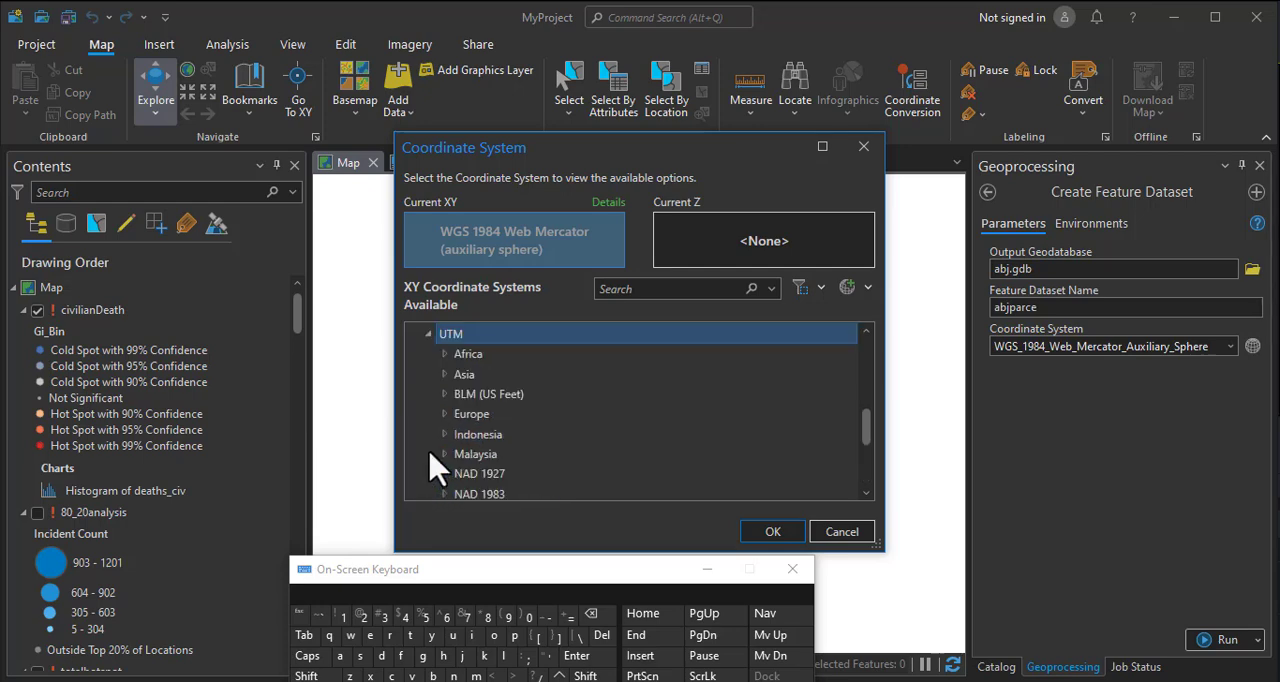
left_click(443, 354)
scroll(565, 460, "down", 5)
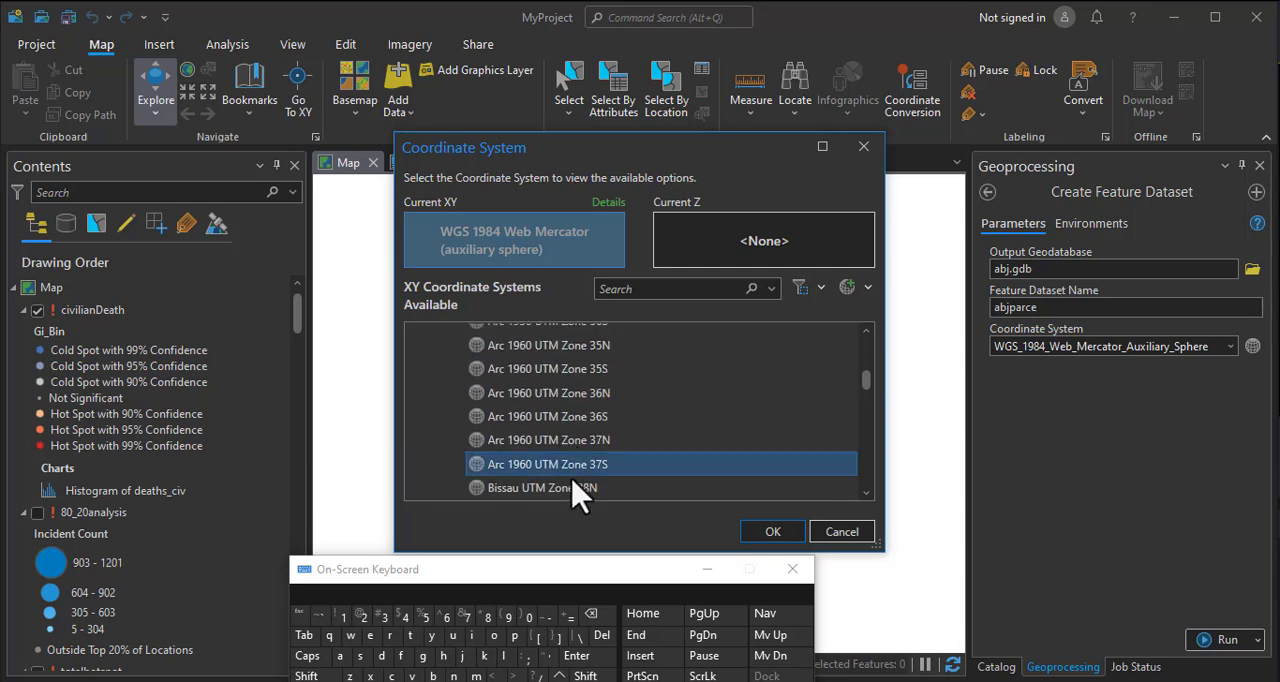
scroll(550, 450, "down", 10)
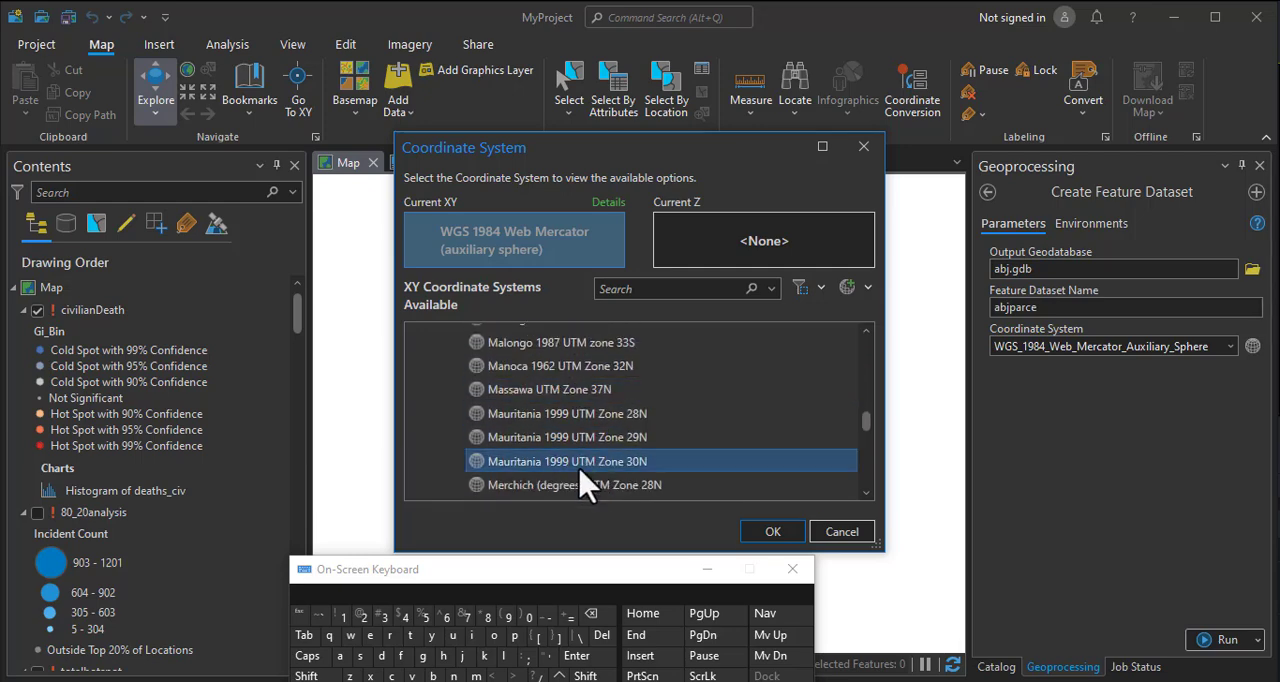
scroll(585, 487, "down", 1)
scroll(578, 472, "down", 2)
left_click(560, 447)
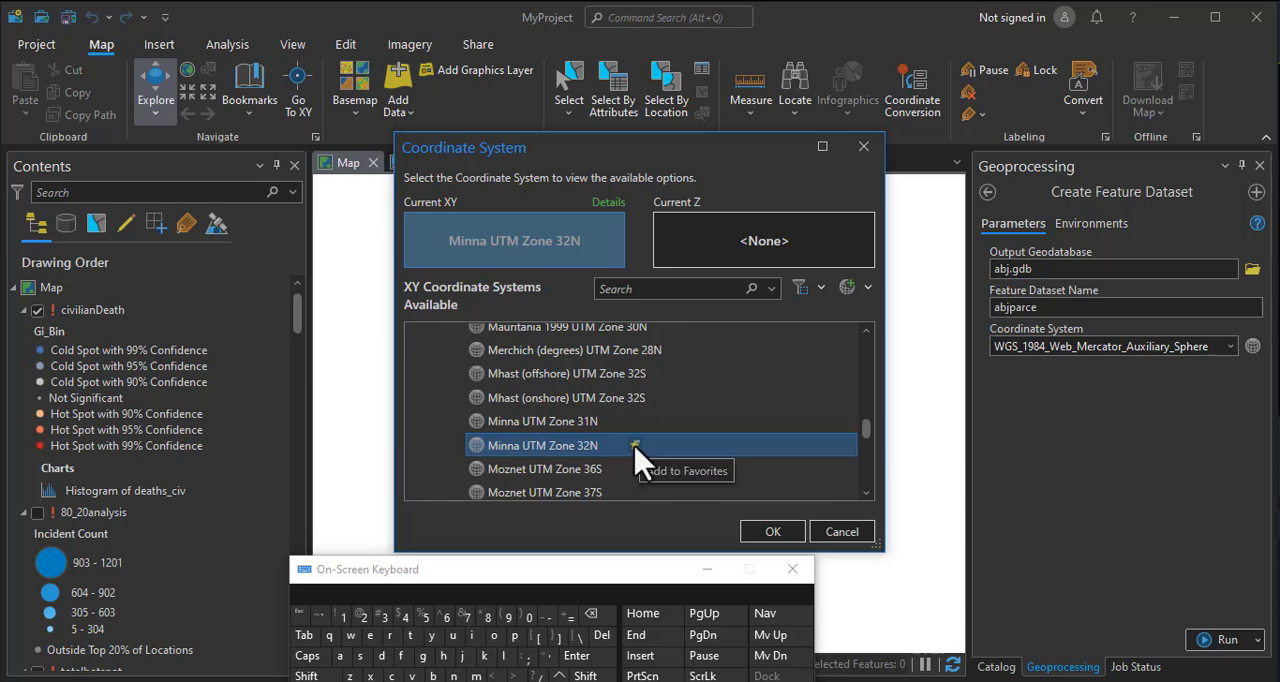
left_click(774, 533)
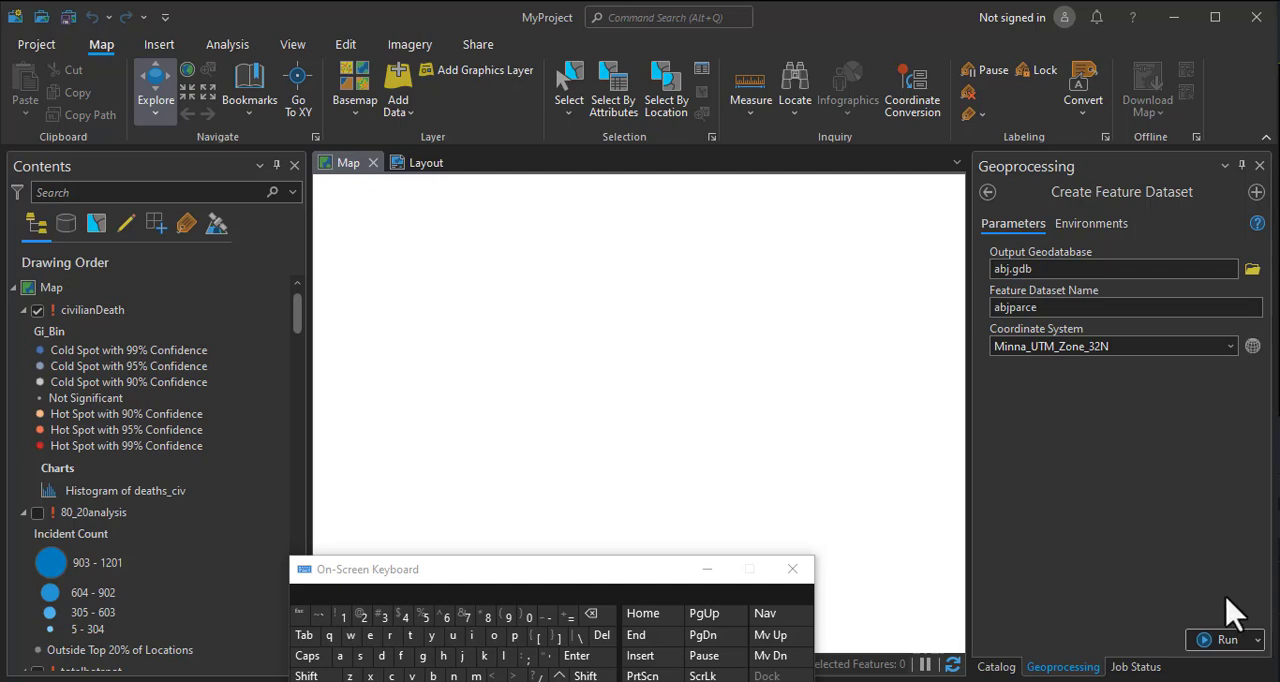
left_click(1226, 640)
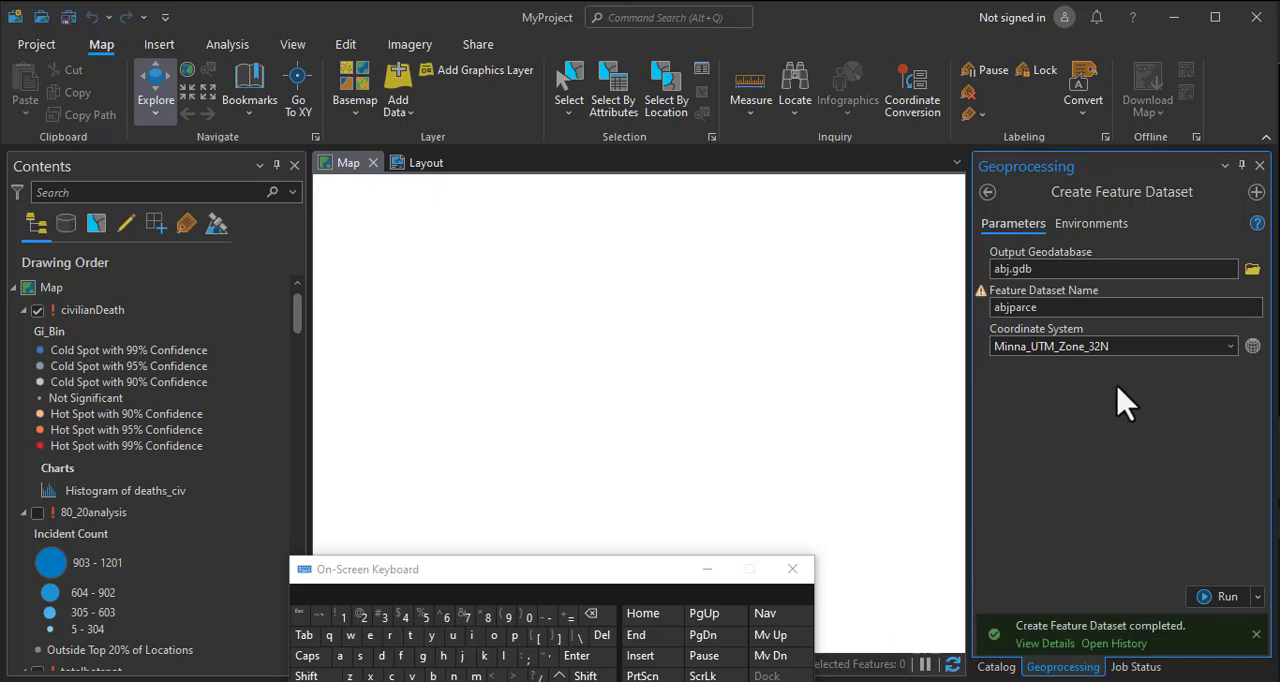
Create a new parcel fabric named fabric inside the abjparce feature dataset of abj.gdb.
left_click(996, 666)
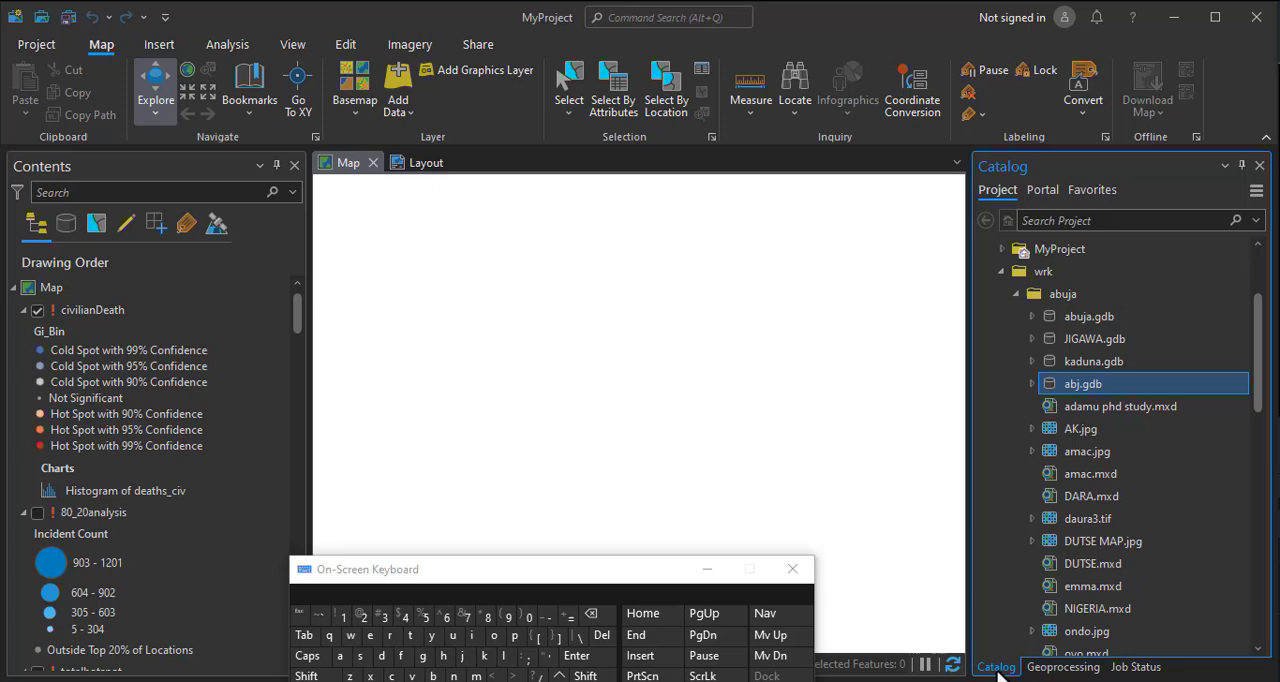
double_click(1040, 384)
left_click(1087, 416)
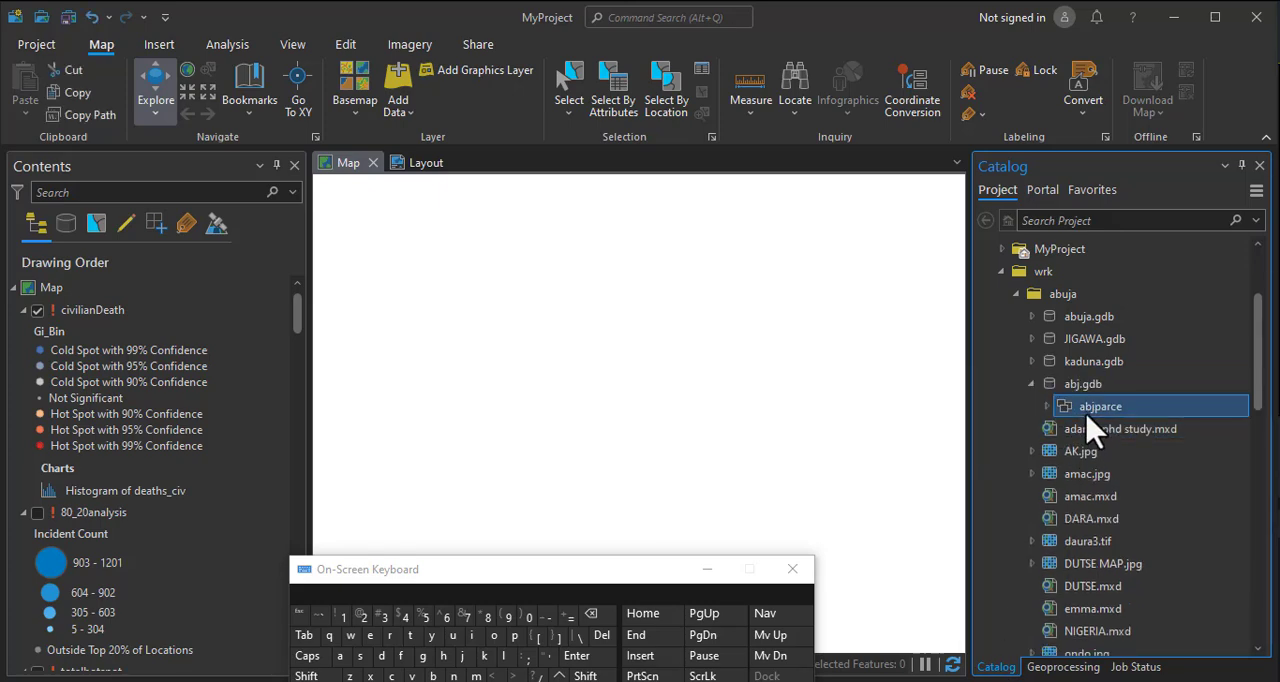
right_click(1097, 420)
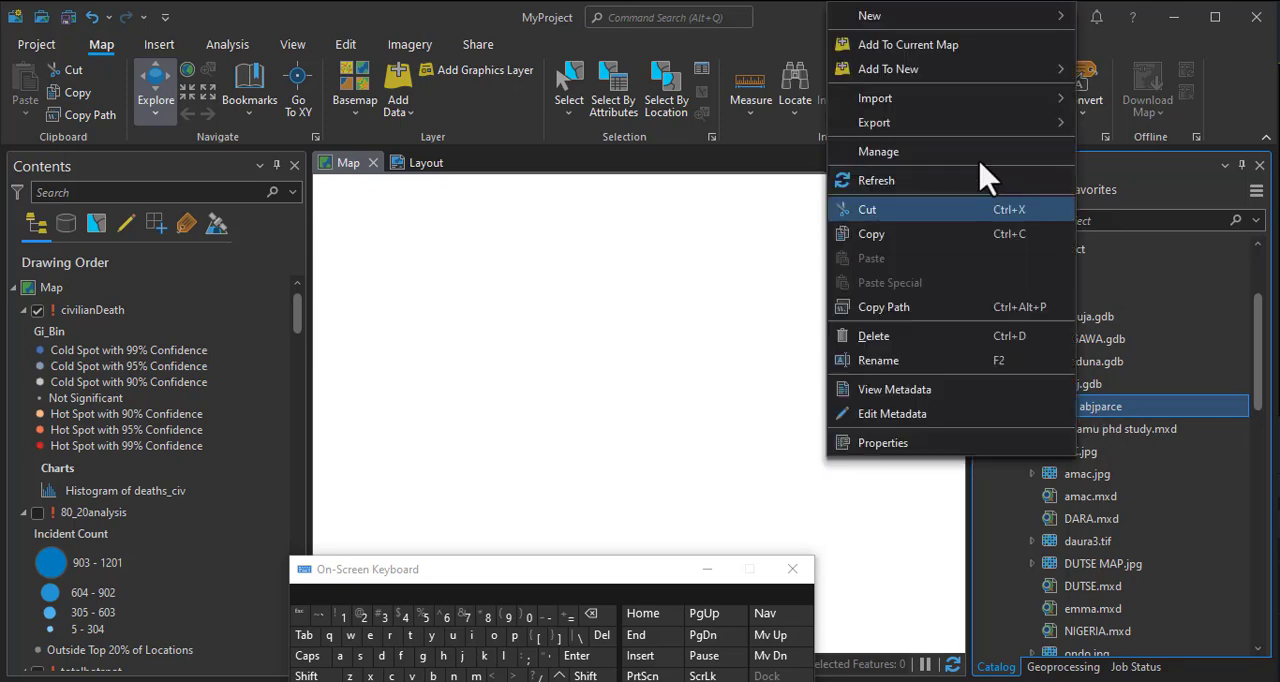
mouse_move(893, 28)
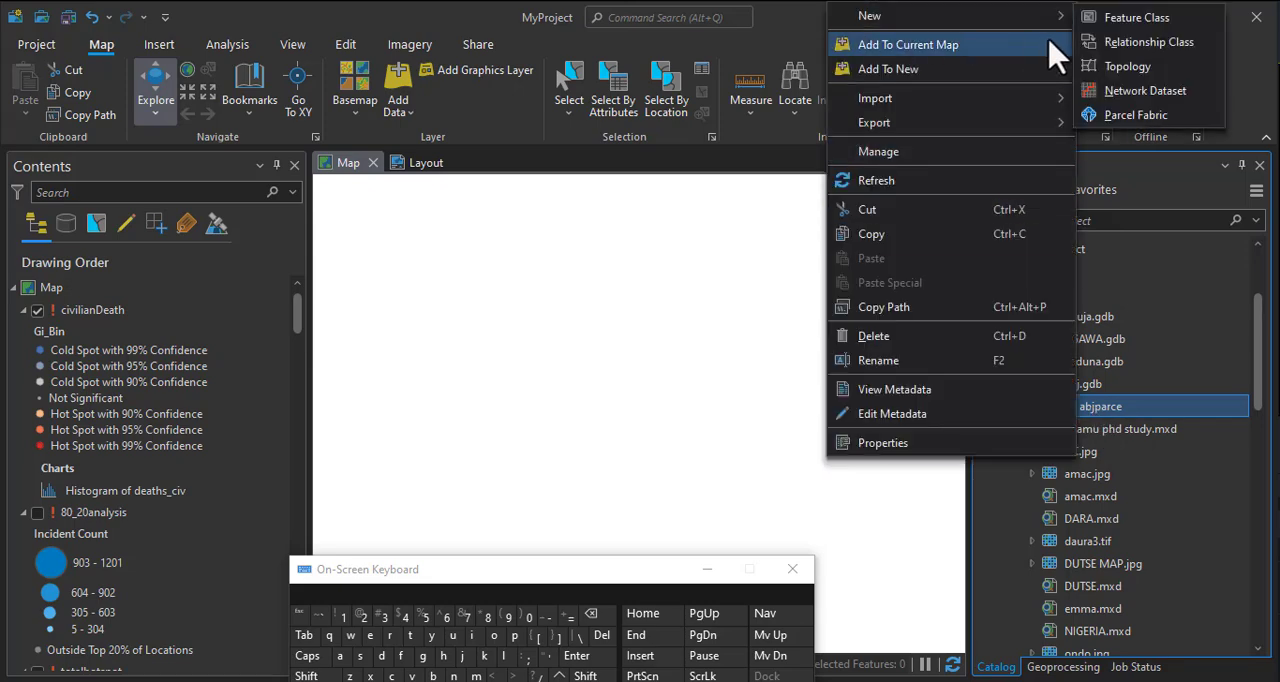
left_click(1152, 118)
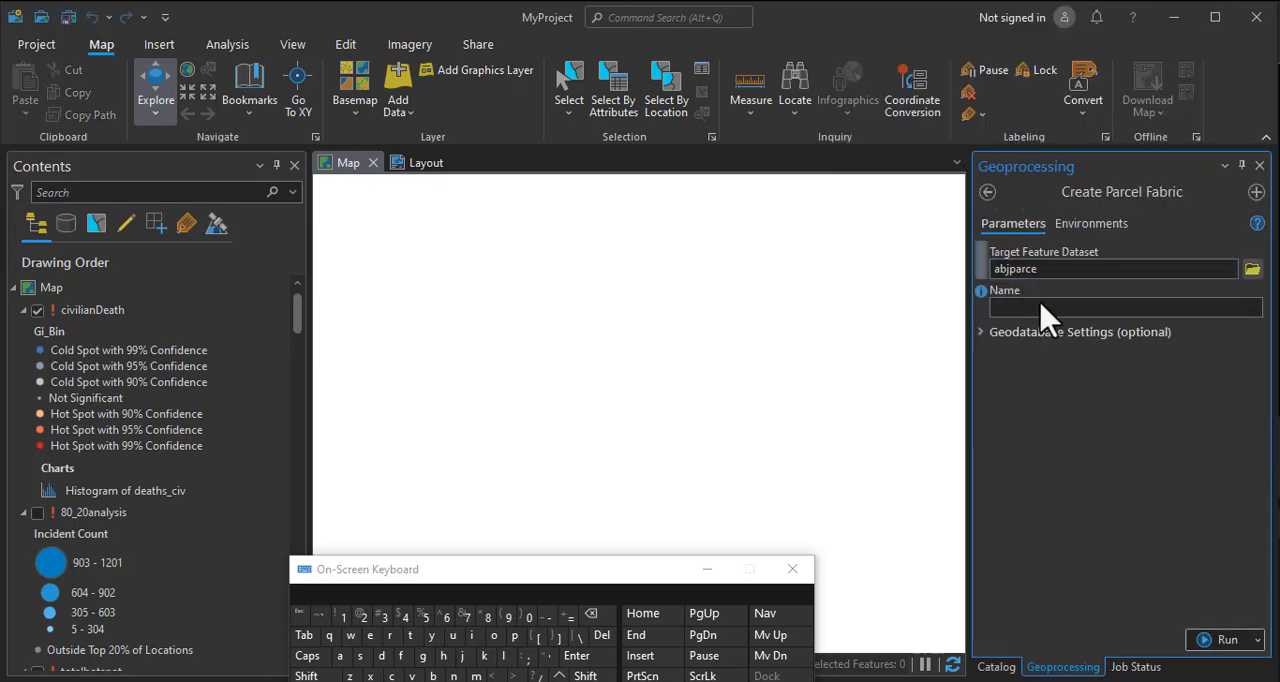
left_click(1006, 307)
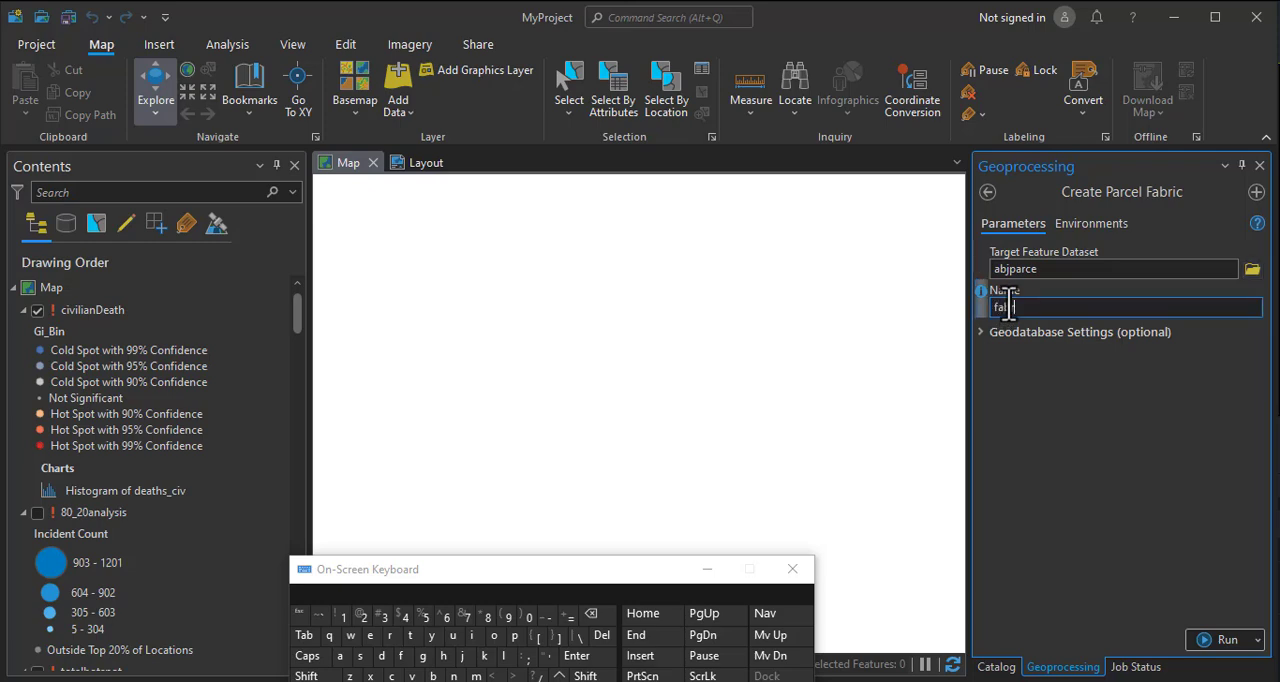
left_click(1076, 435)
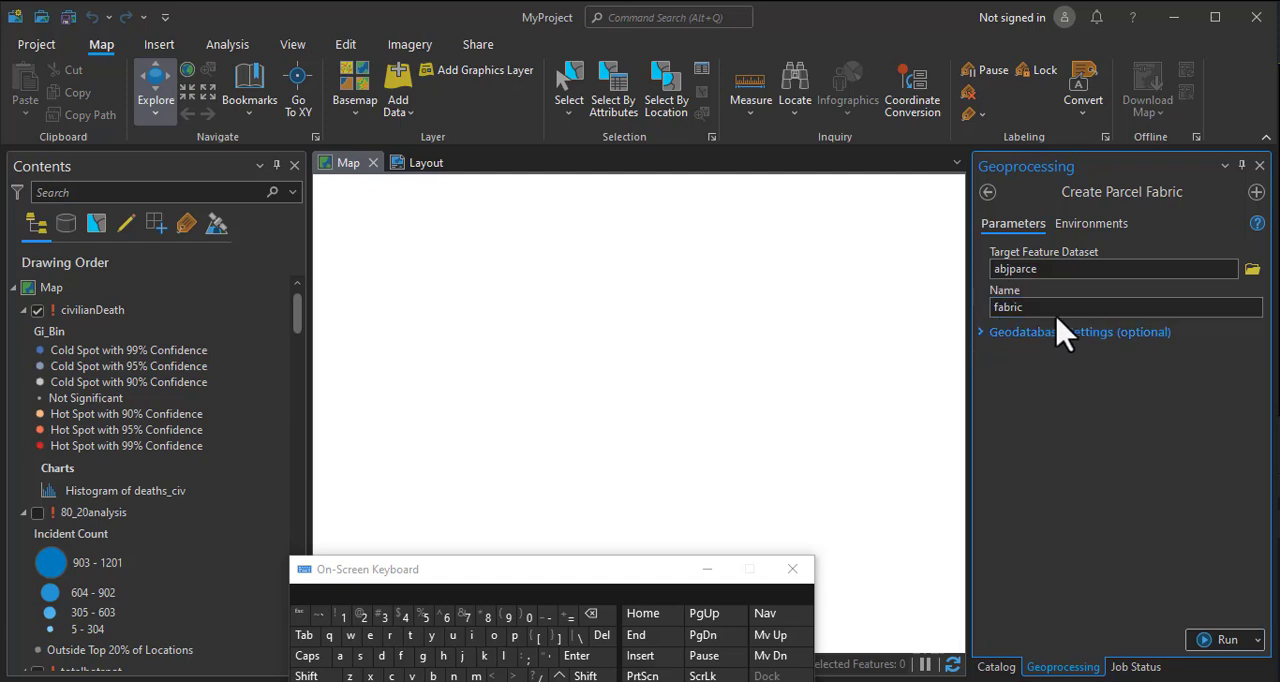
left_click(1232, 645)
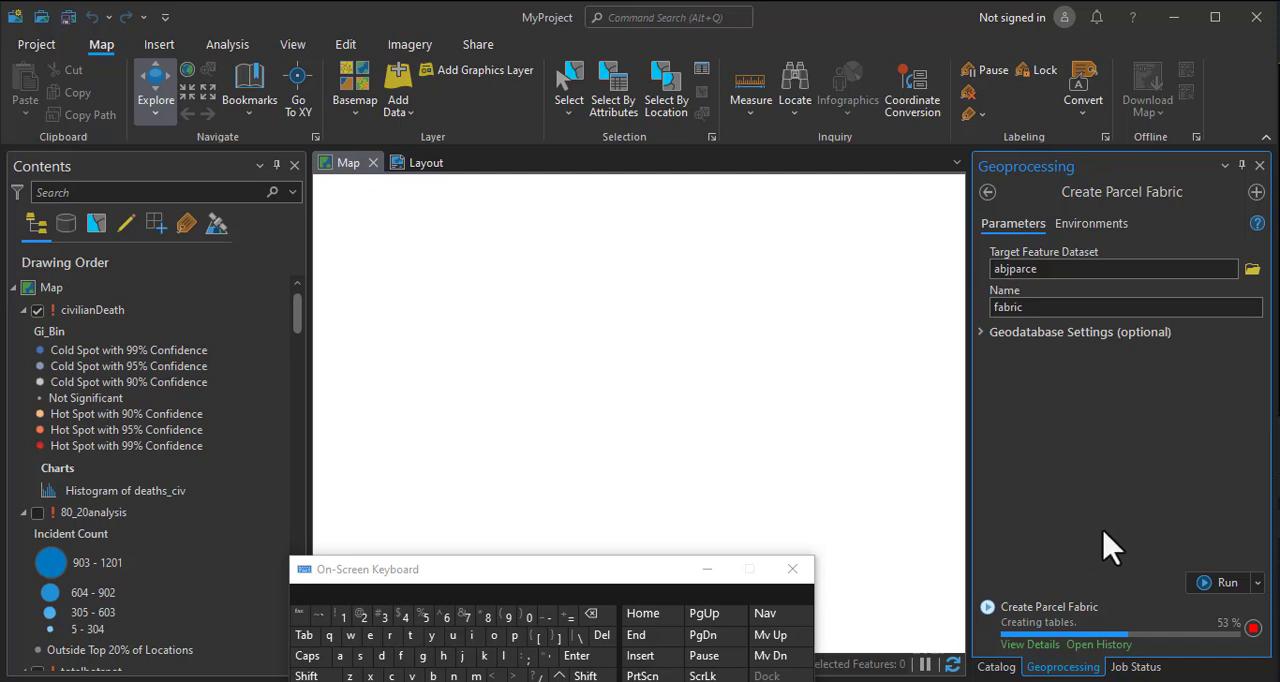
Check the progress of the parcel fabric creation and examine the contents of the abjparce feature dataset.
left_click(994, 666)
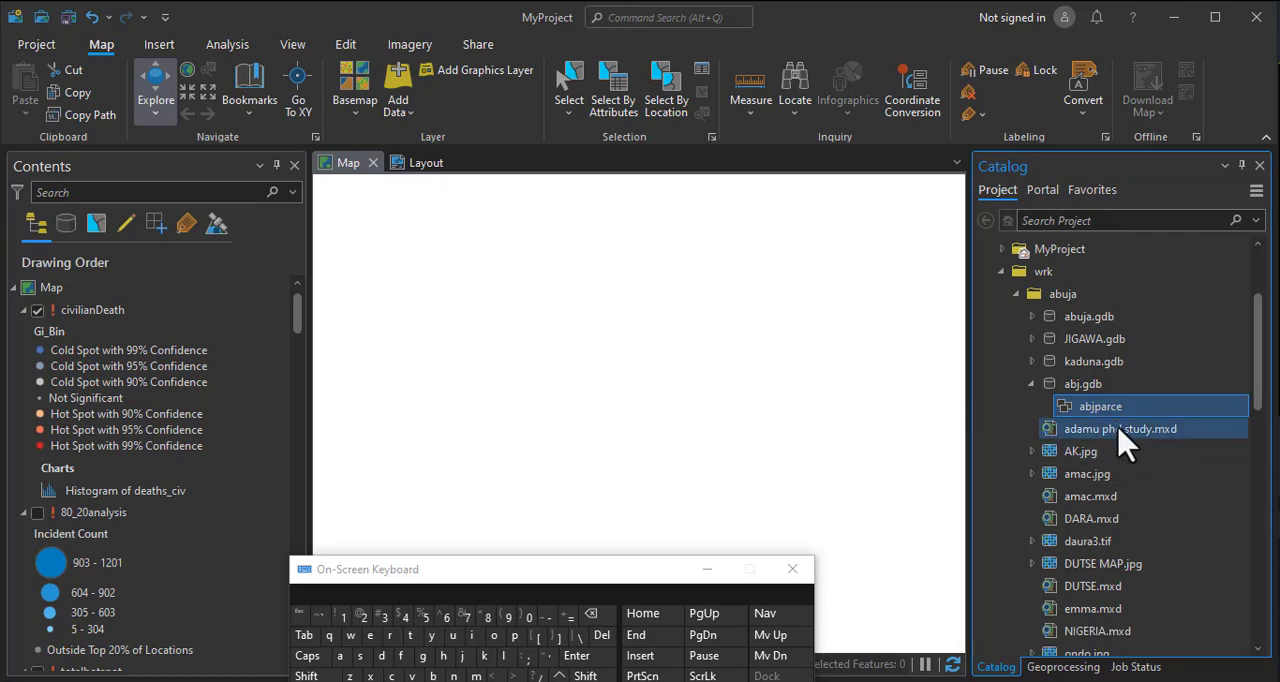
left_click(1058, 668)
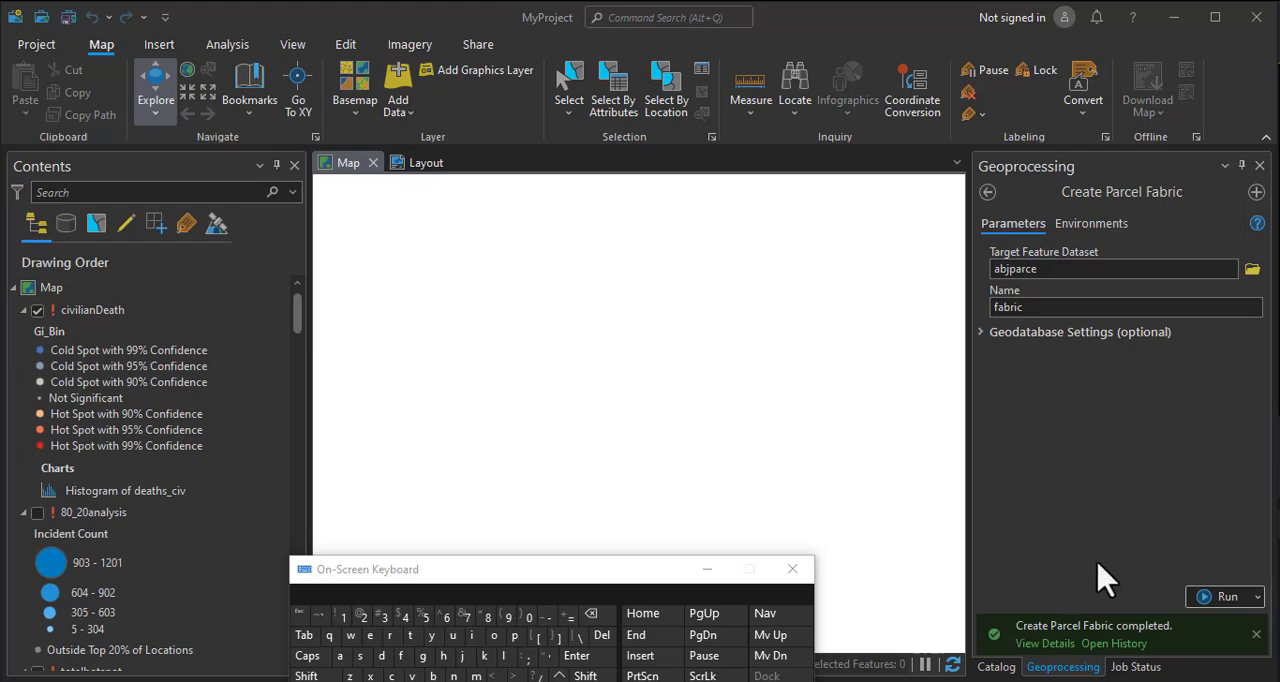
left_click(993, 667)
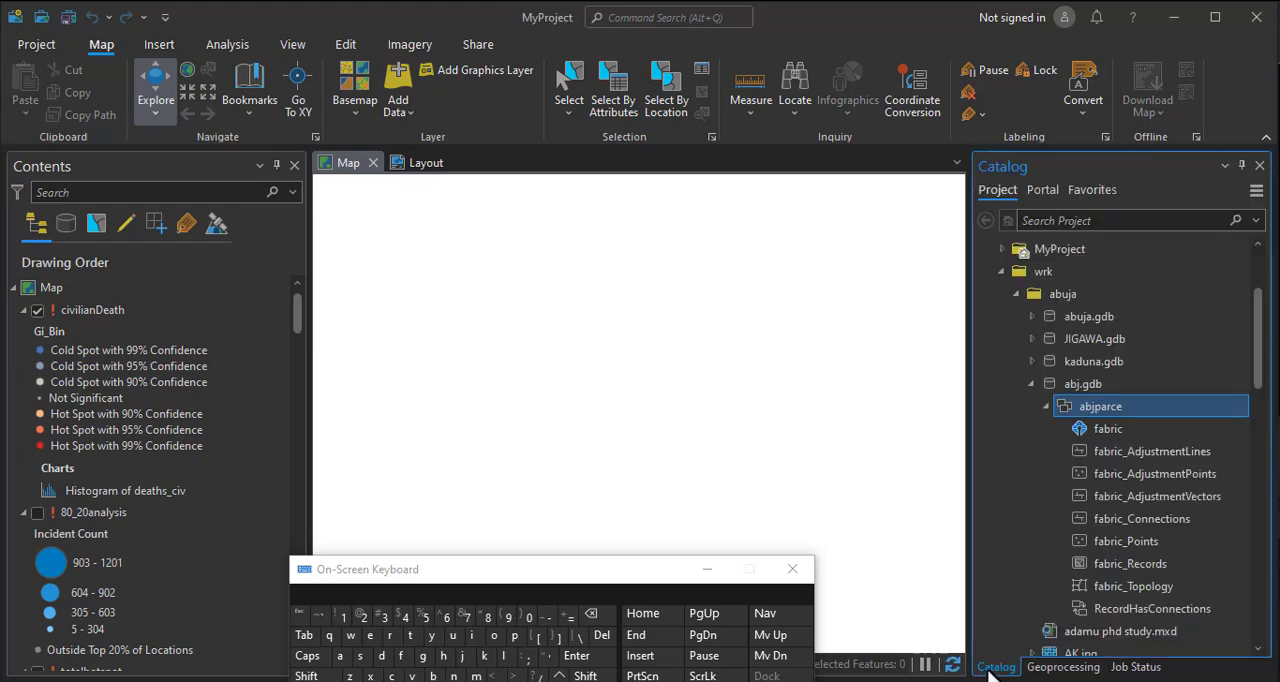
left_click(1058, 667)
left_click(995, 667)
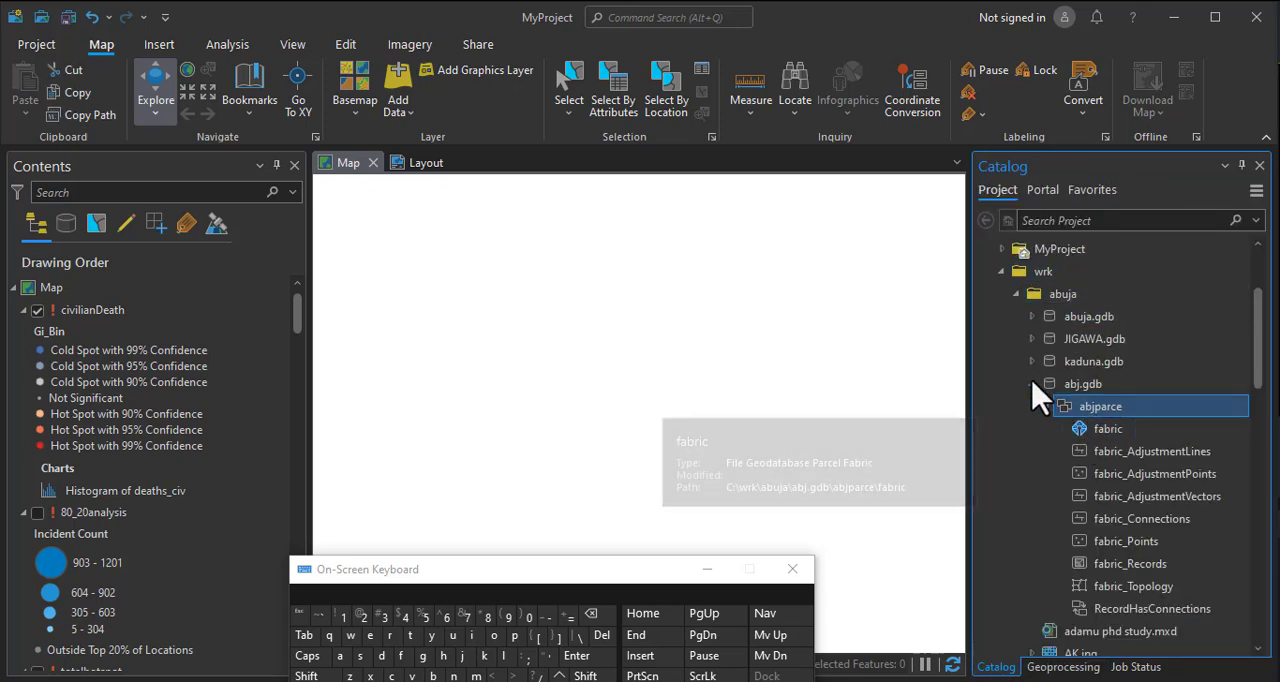
Add a parcel type named bwariparce to the parcel fabric, with the option to use it for administrative boundaries enabled.
right_click(1097, 428)
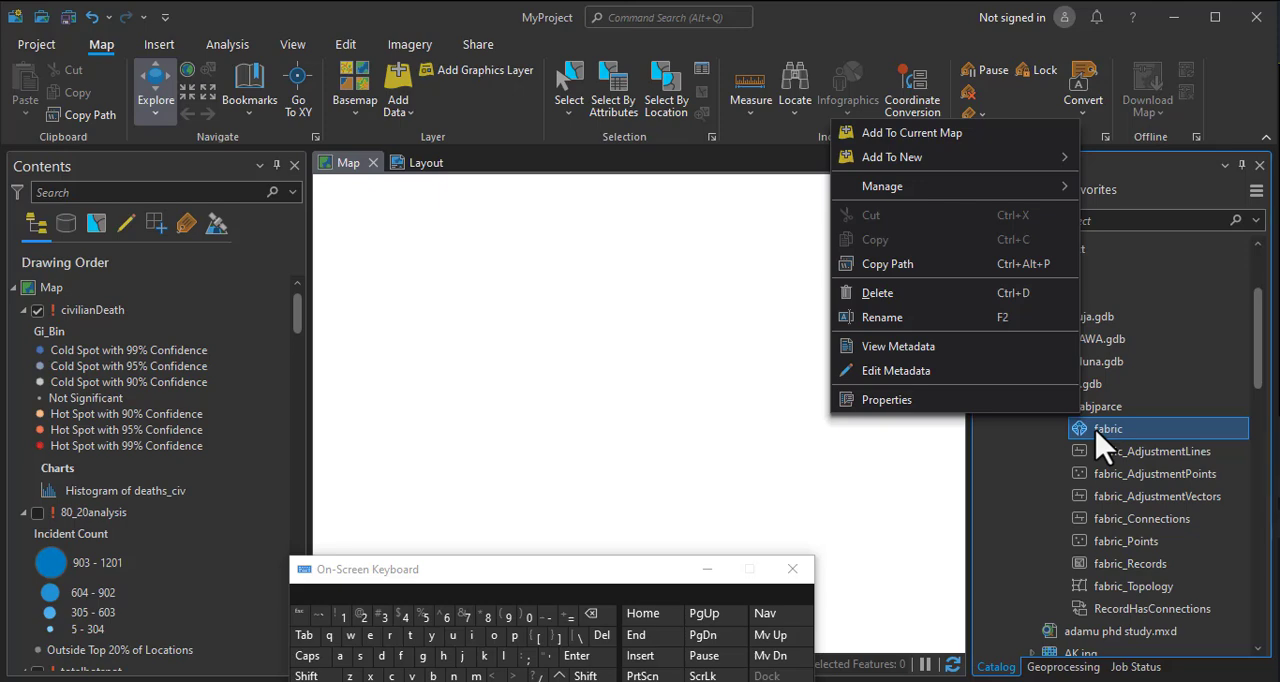
mouse_move(897, 192)
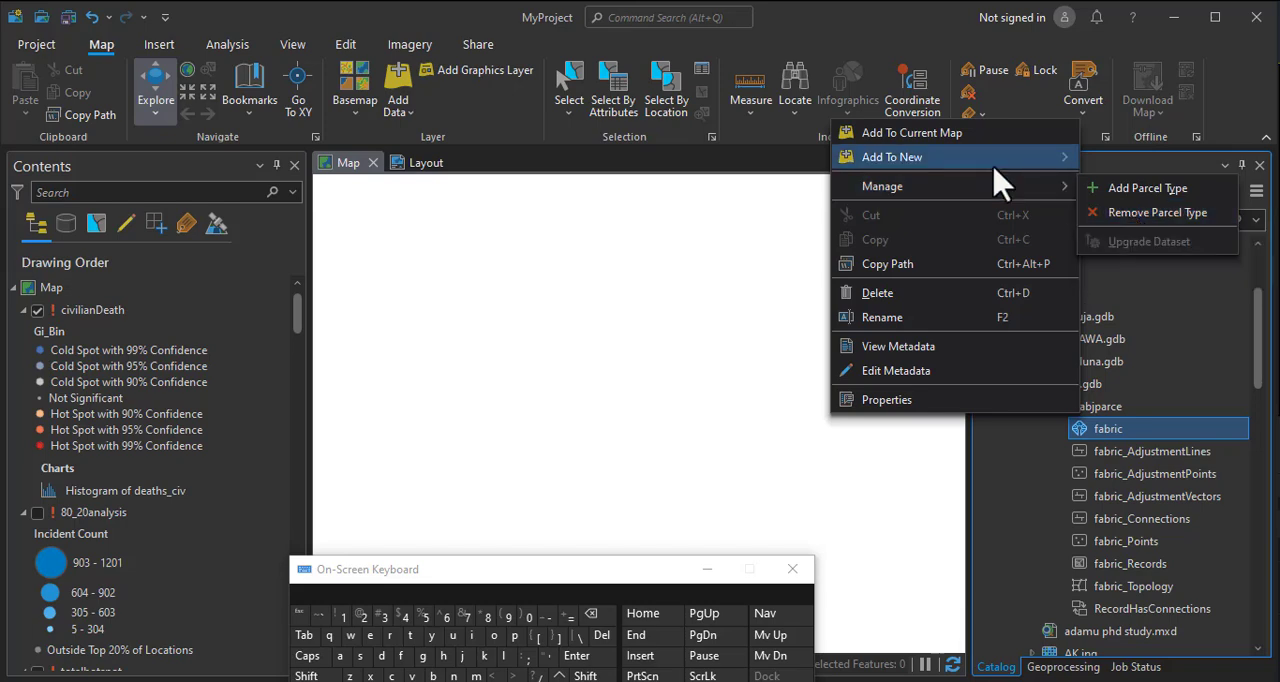
mouse_move(1000, 162)
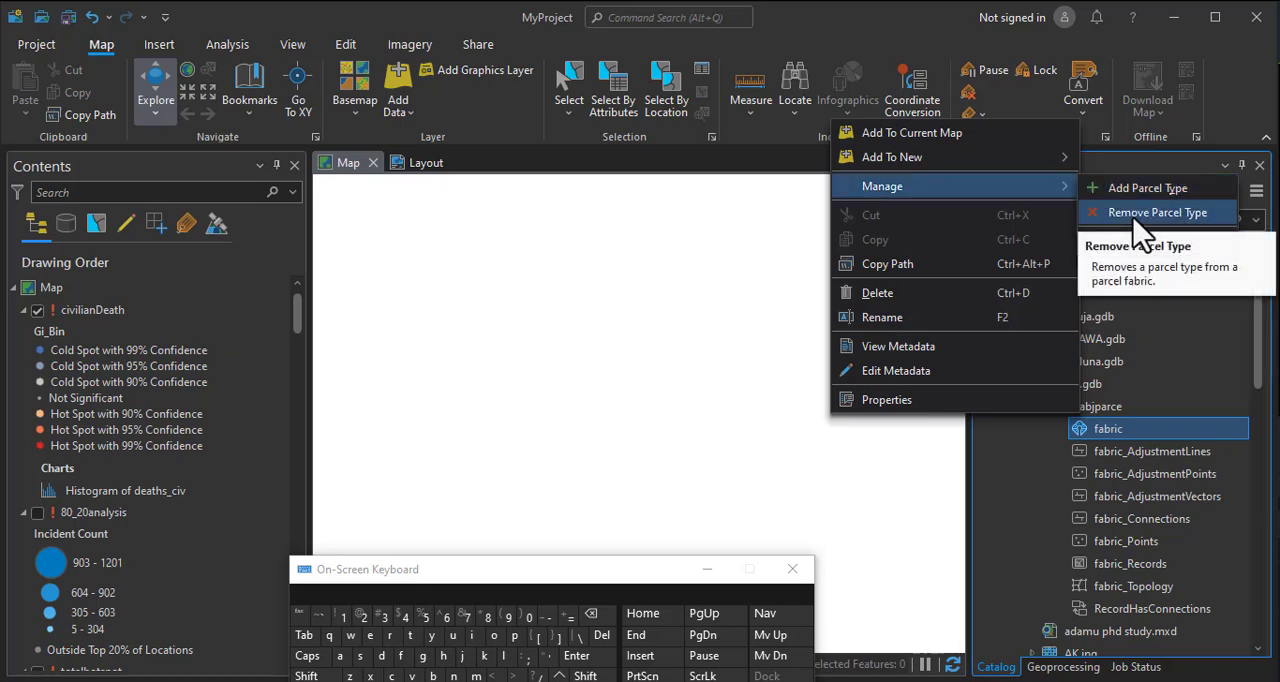
left_click(1128, 190)
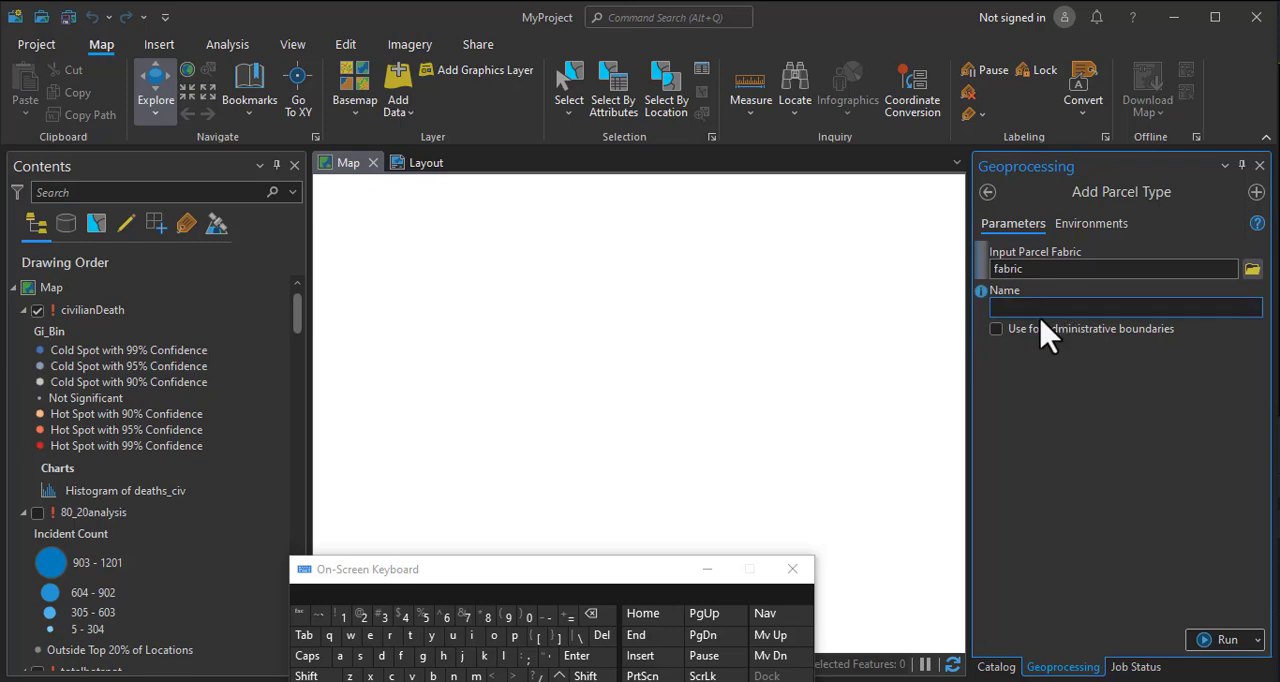
left_click(1034, 311)
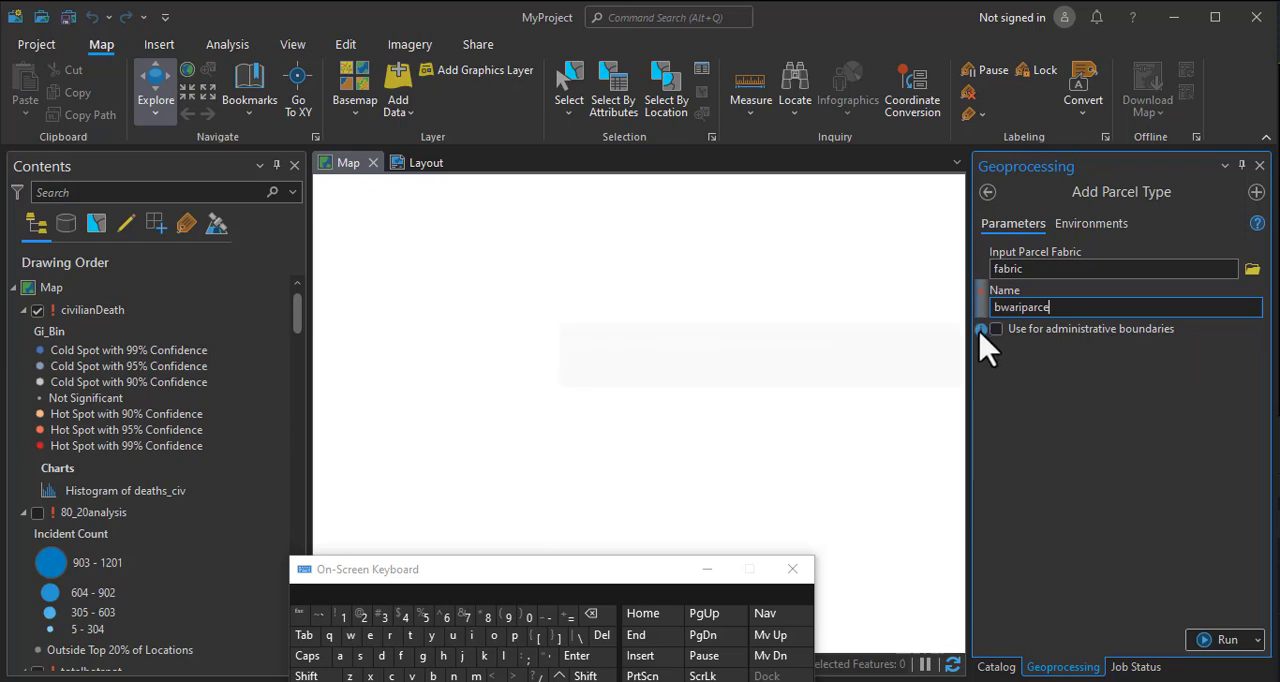
mouse_move(981, 332)
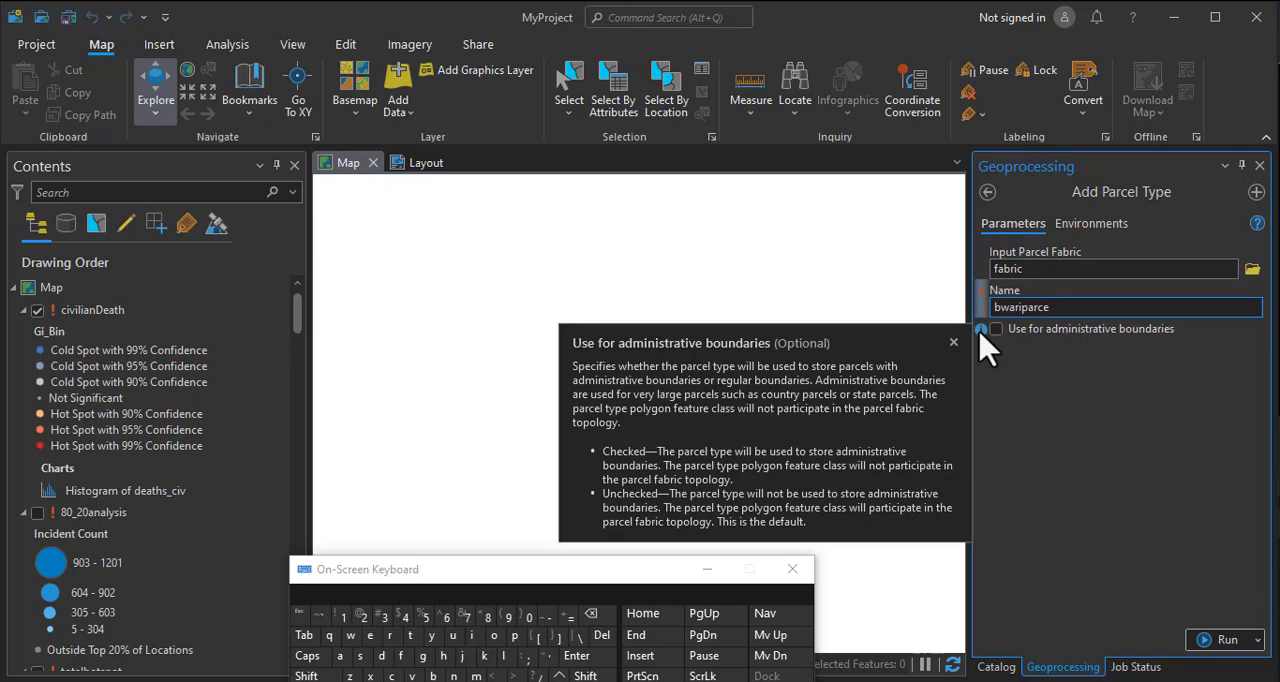
left_click(996, 329)
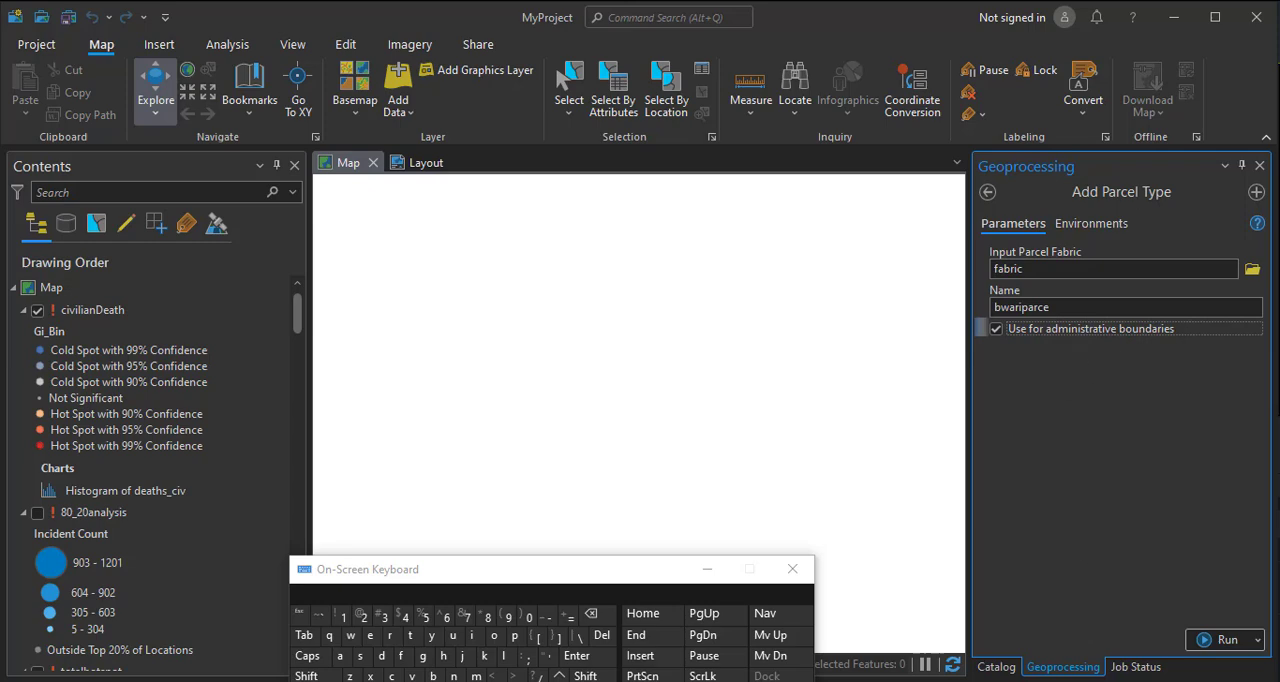
left_click(1085, 226)
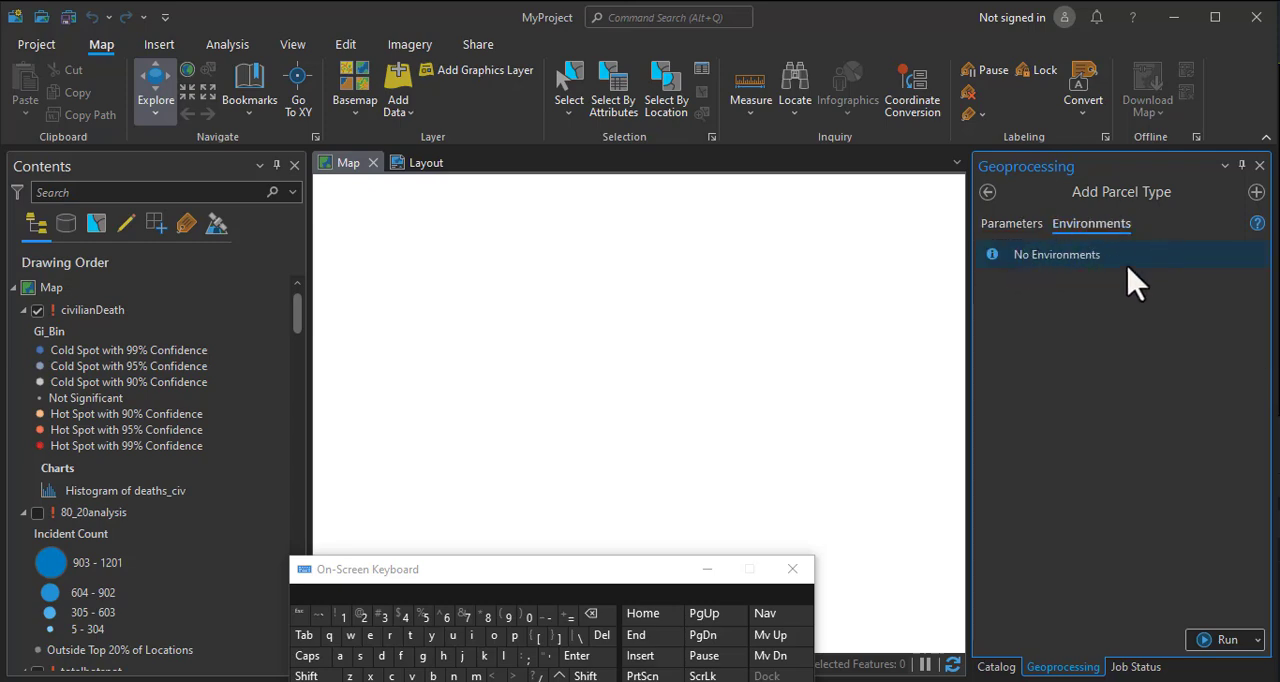
left_click(1011, 228)
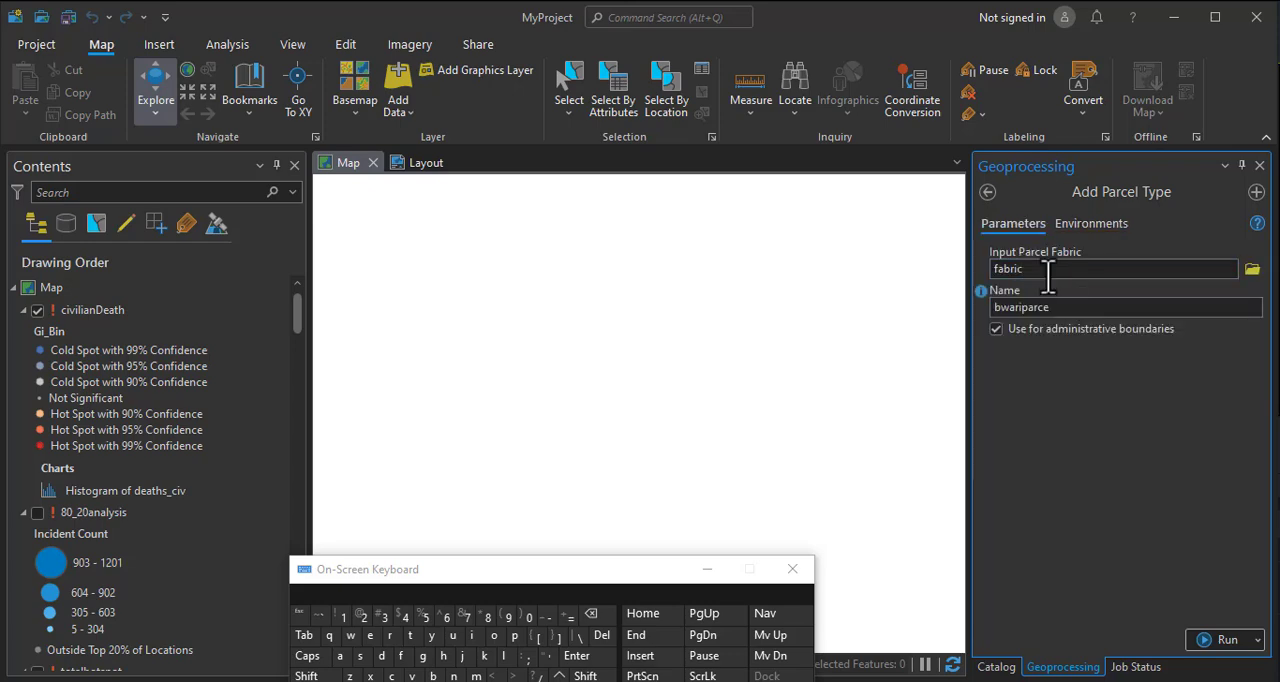
left_click(1227, 642)
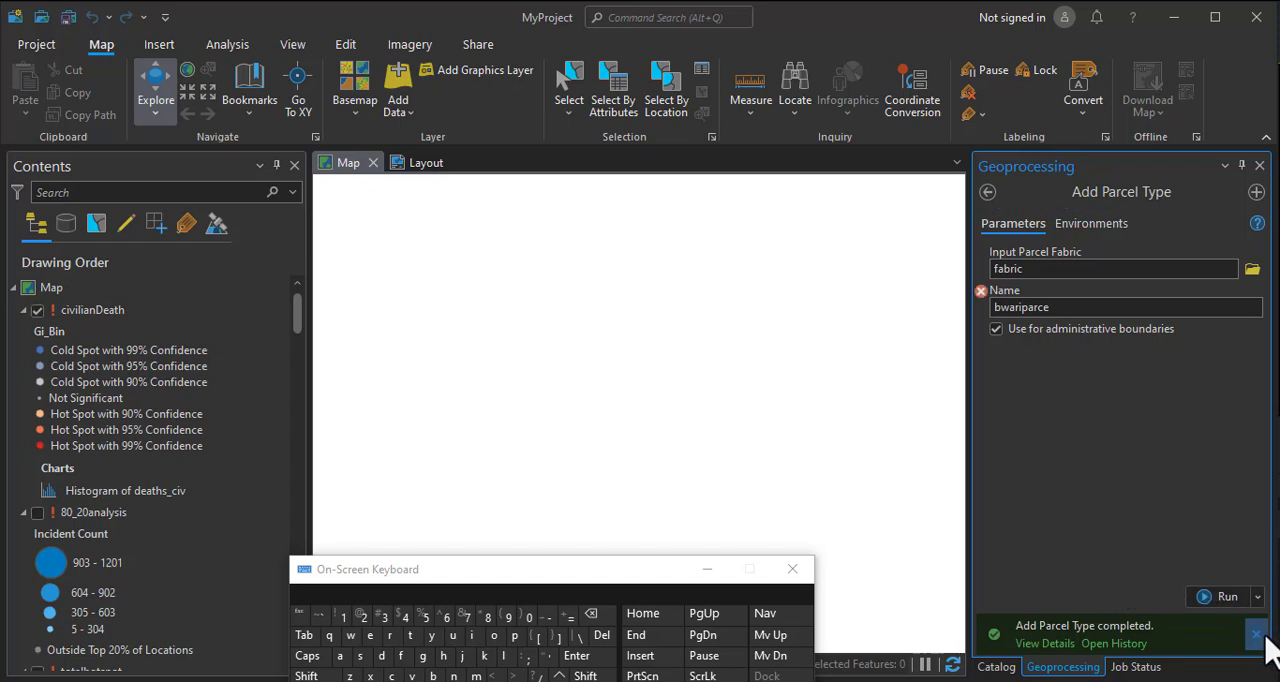
Check the error on the parcel type name and examine the bwariparce classes and relationships in the abjparce feature dataset.
left_click(996, 669)
left_click(1045, 668)
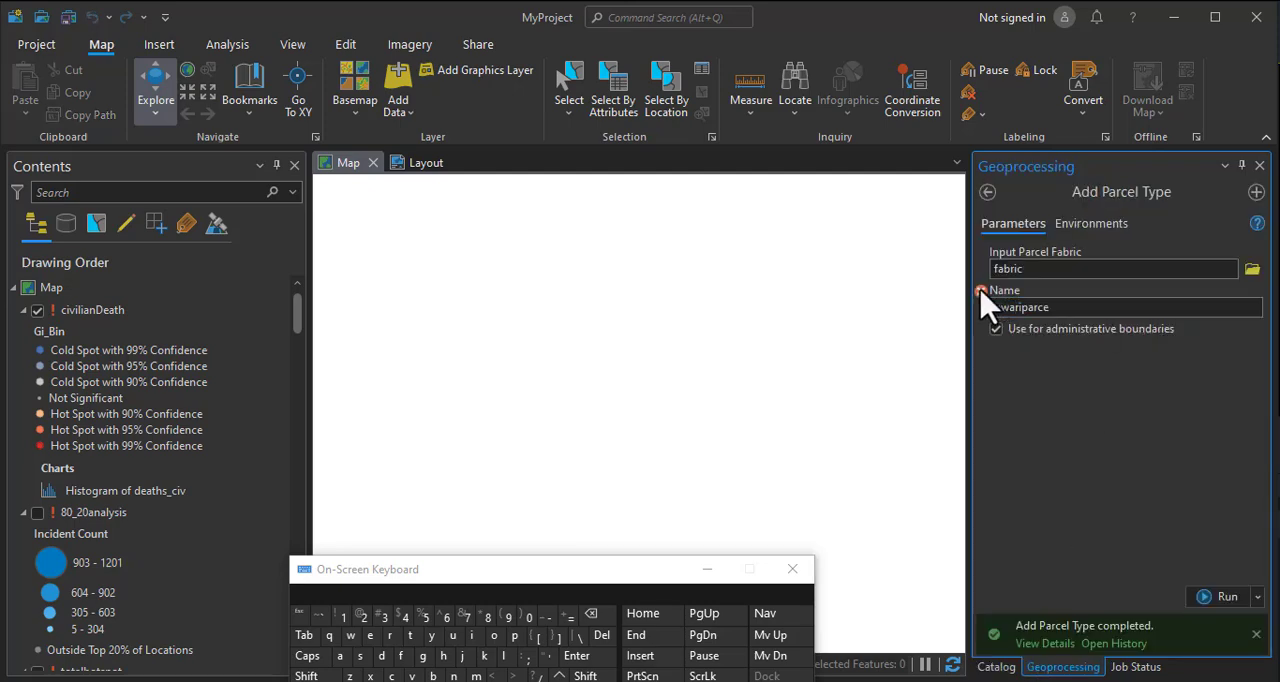
mouse_move(983, 298)
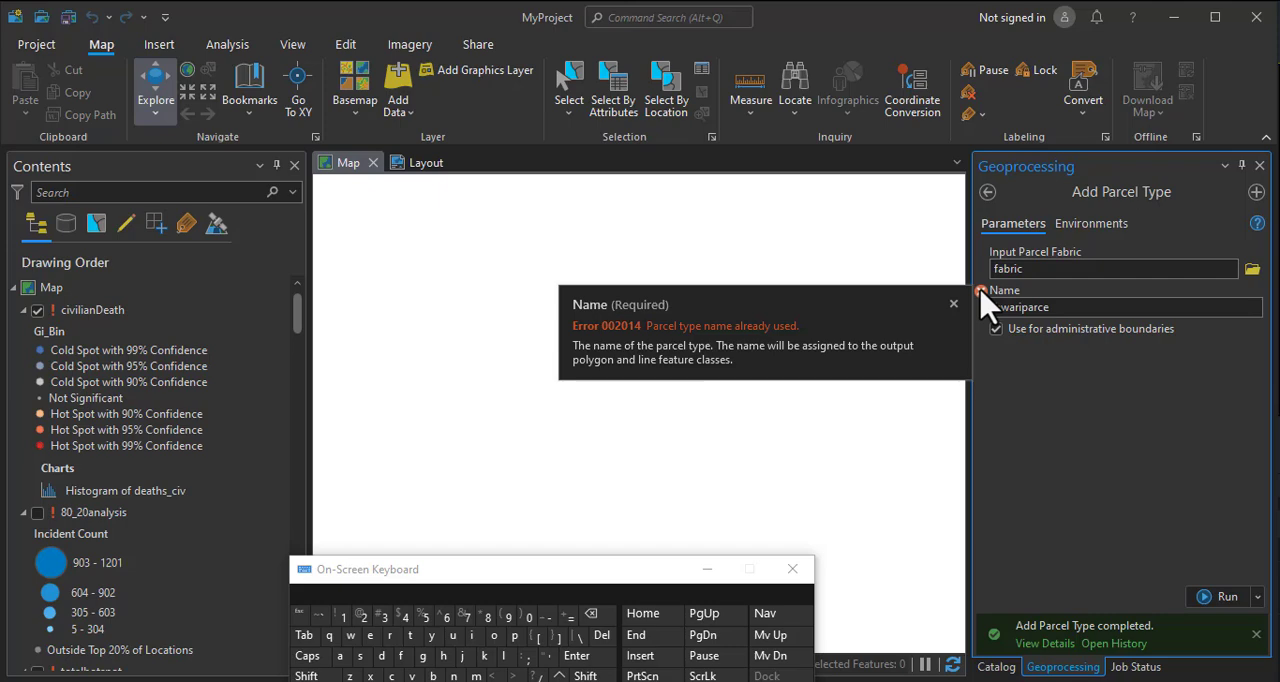
left_click(996, 667)
left_click(1115, 429)
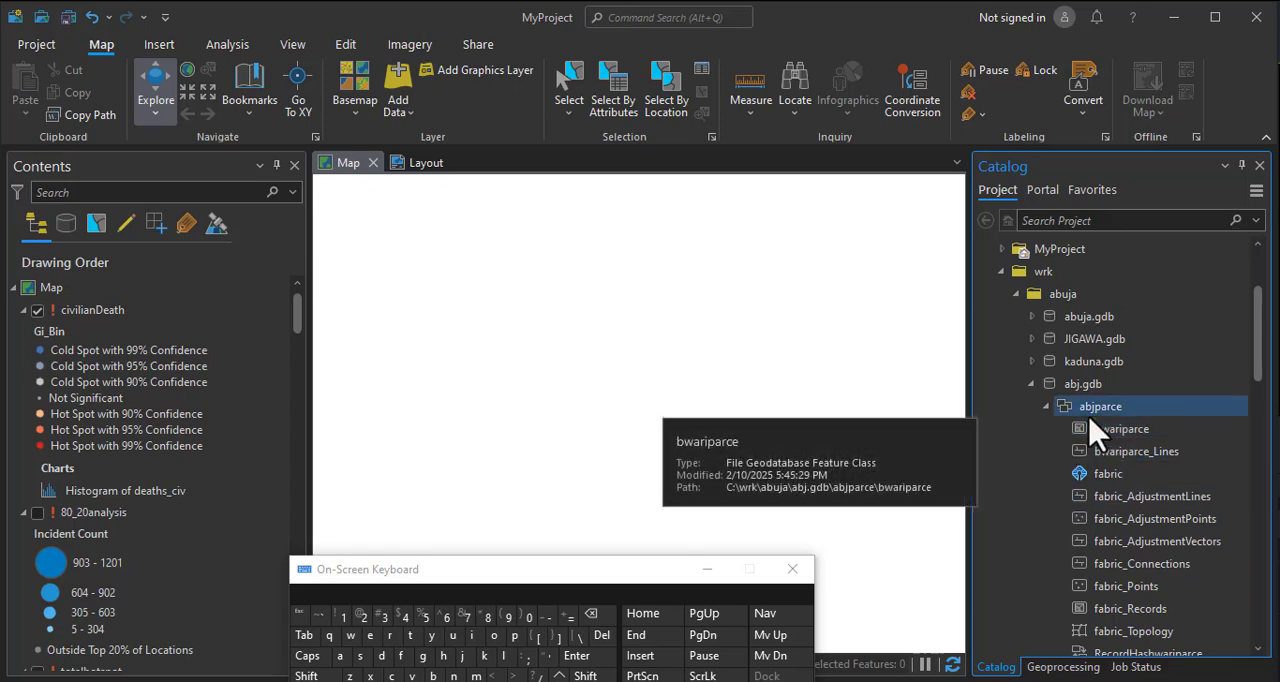
scroll(1089, 412, "down", 1)
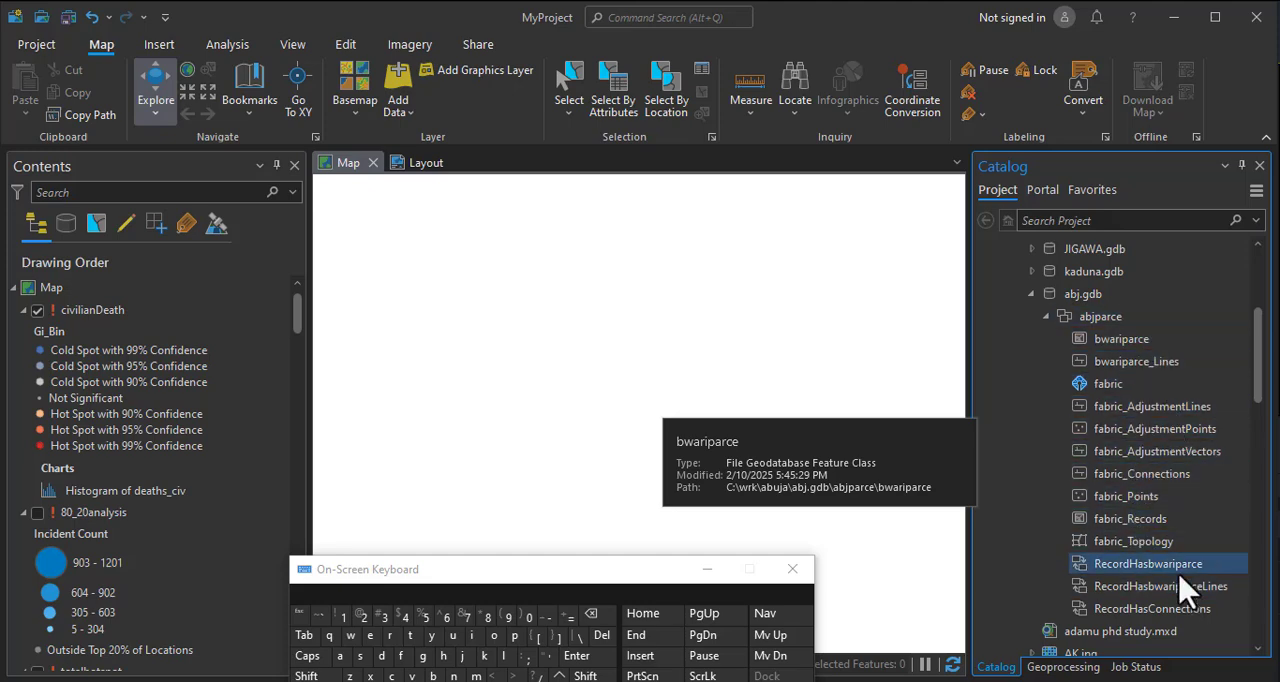
scroll(1130, 580, "down", 1)
scroll(1130, 580, "down", 1)
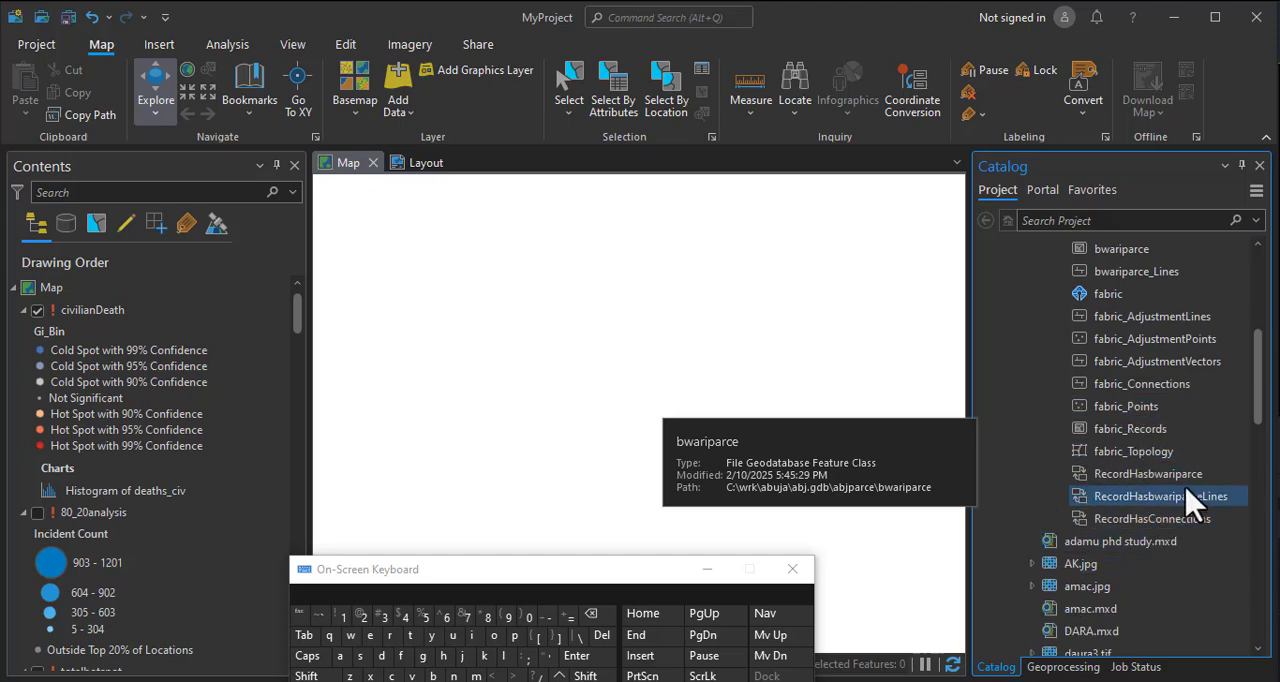
scroll(1050, 440, "up", 3)
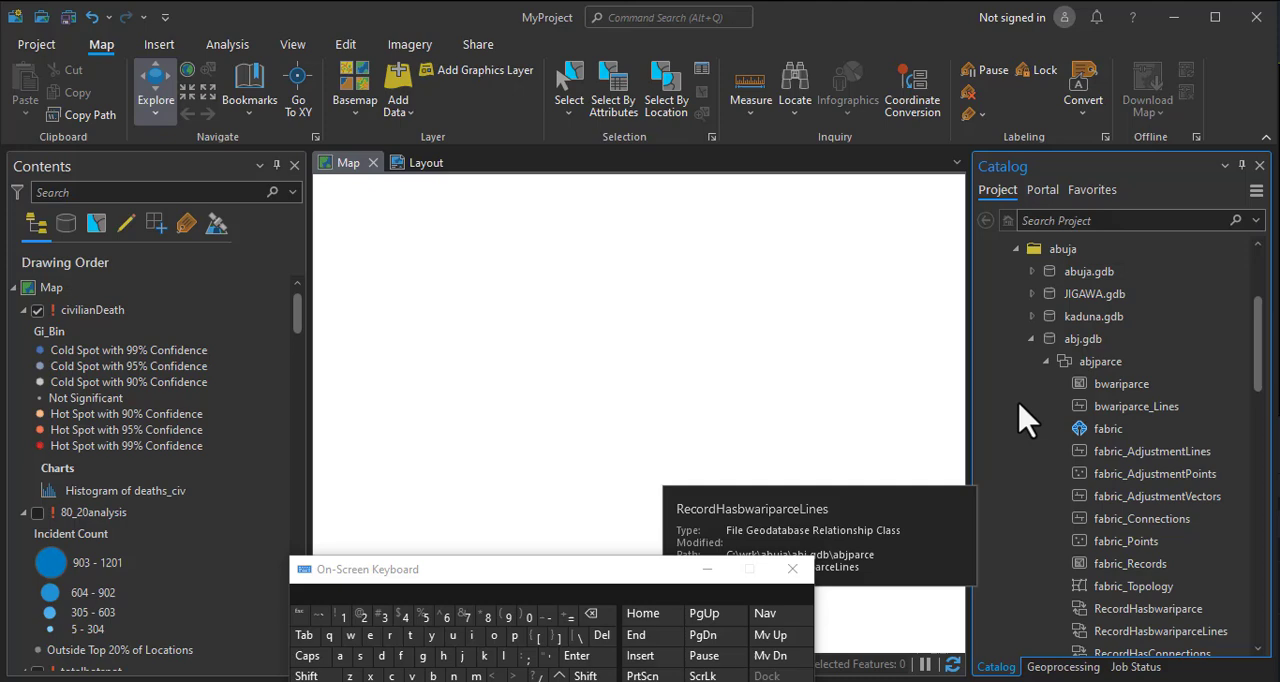
left_click(1047, 361)
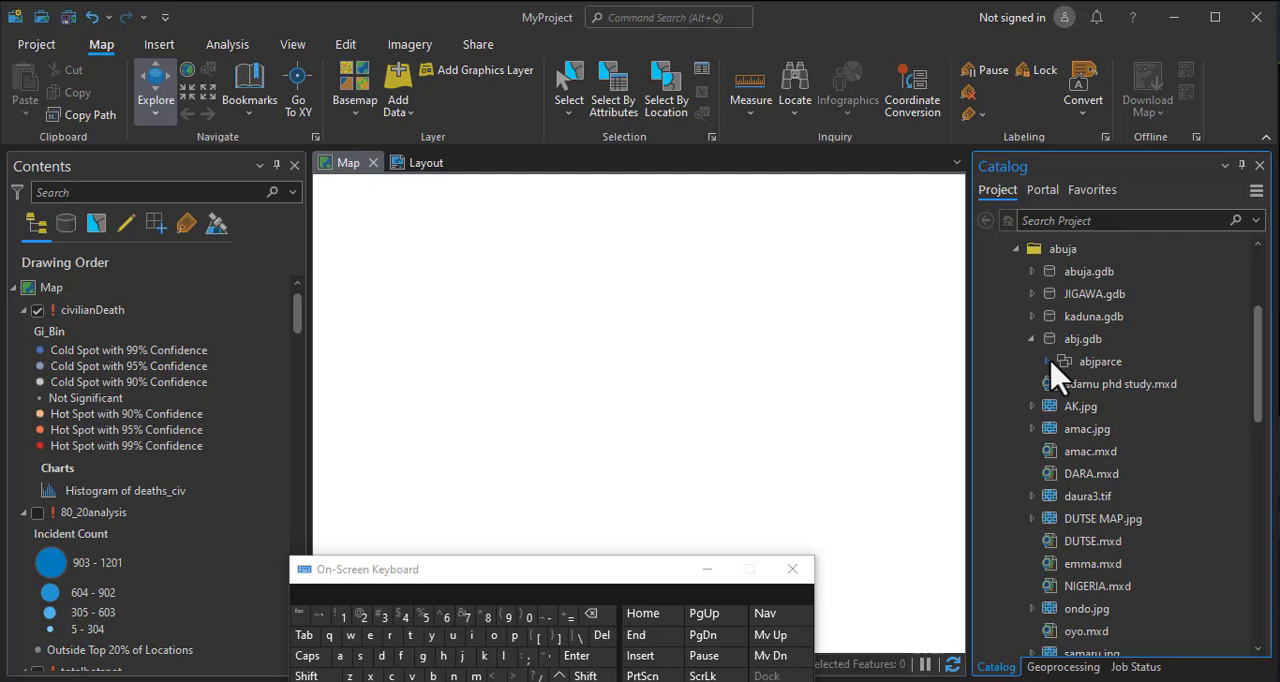
left_click(1060, 363)
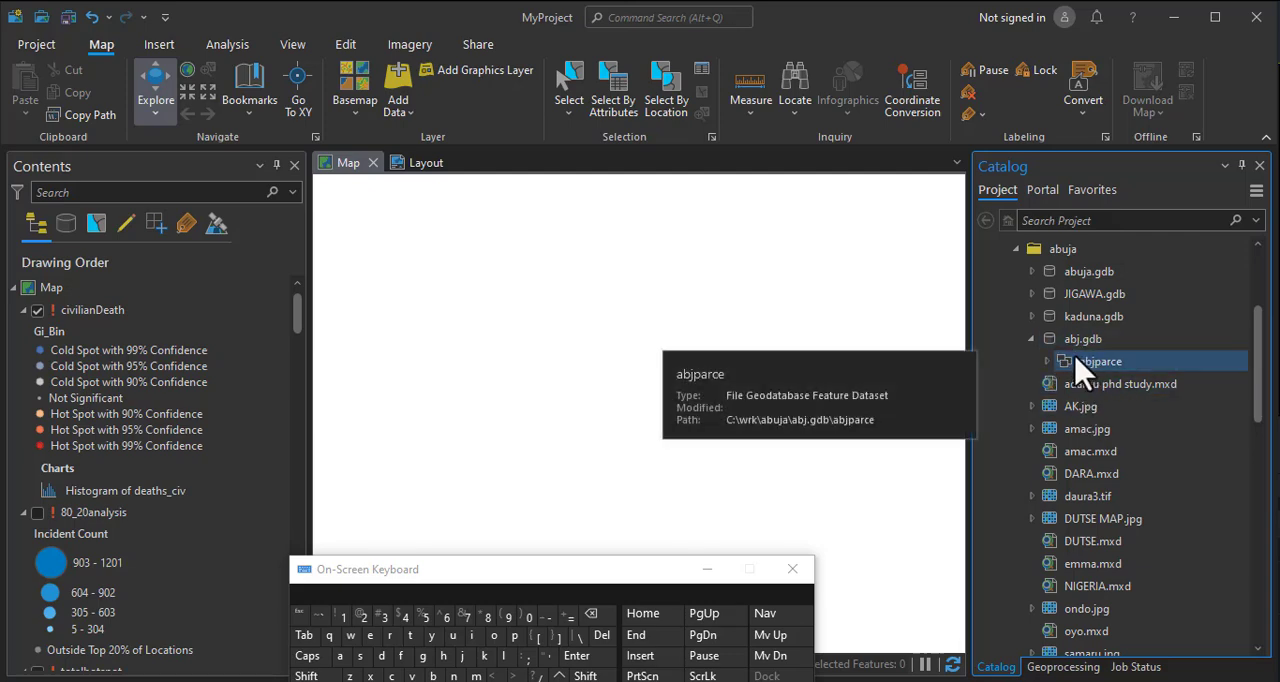
left_click(1105, 408)
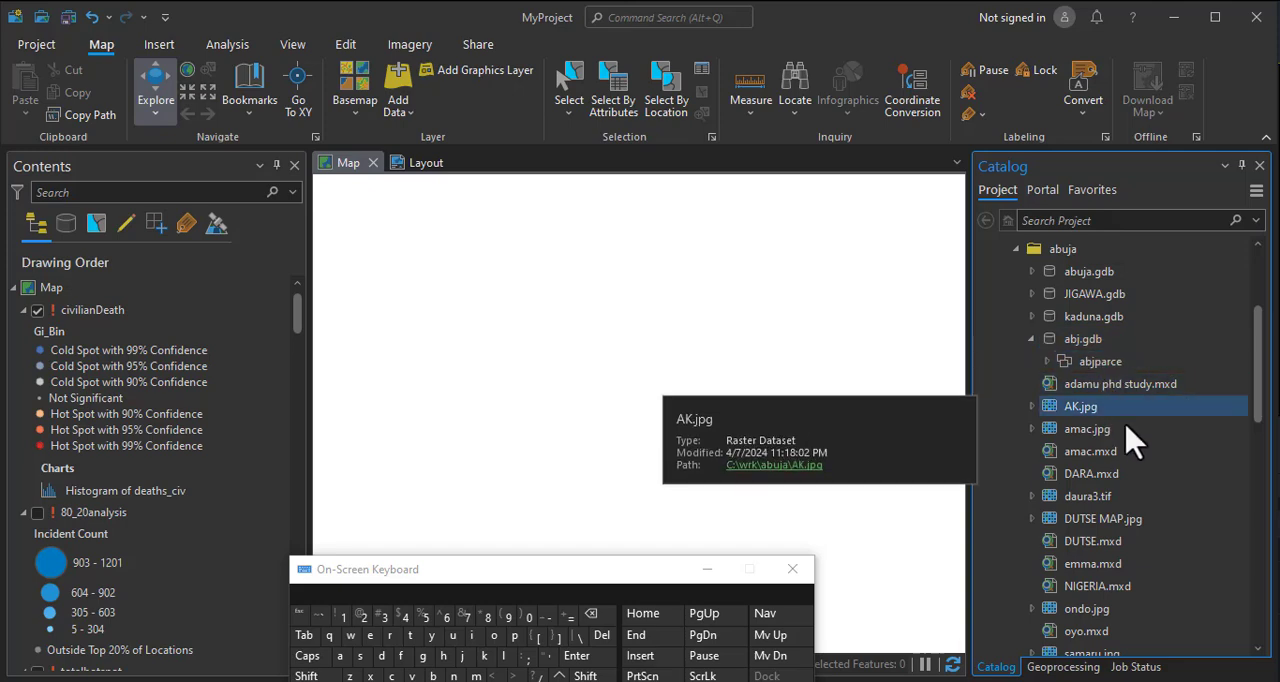
left_click(1064, 365)
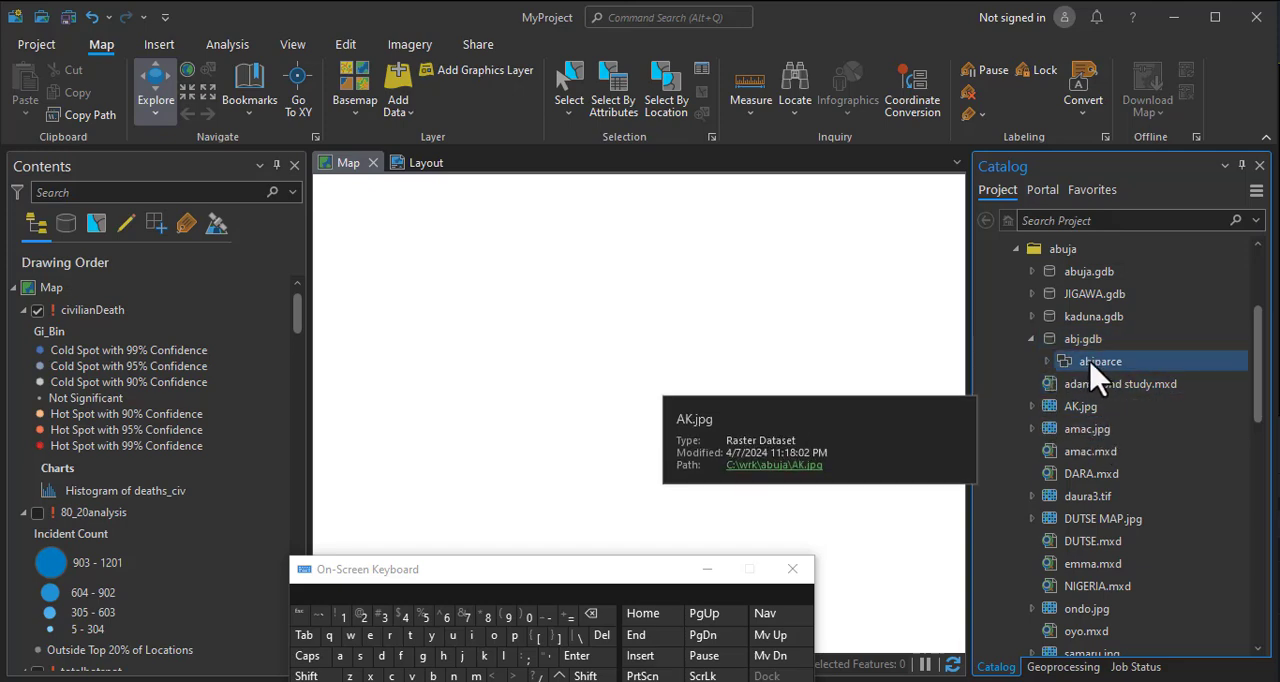
right_click(1093, 364)
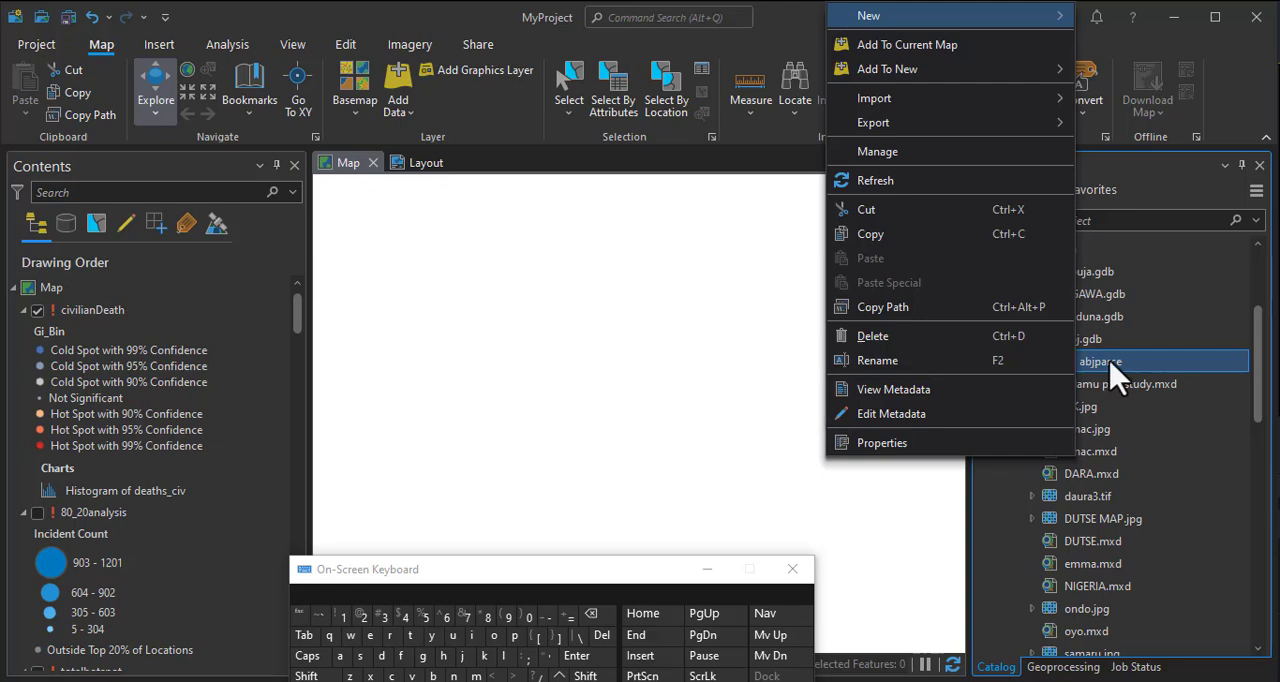
left_click(1111, 363)
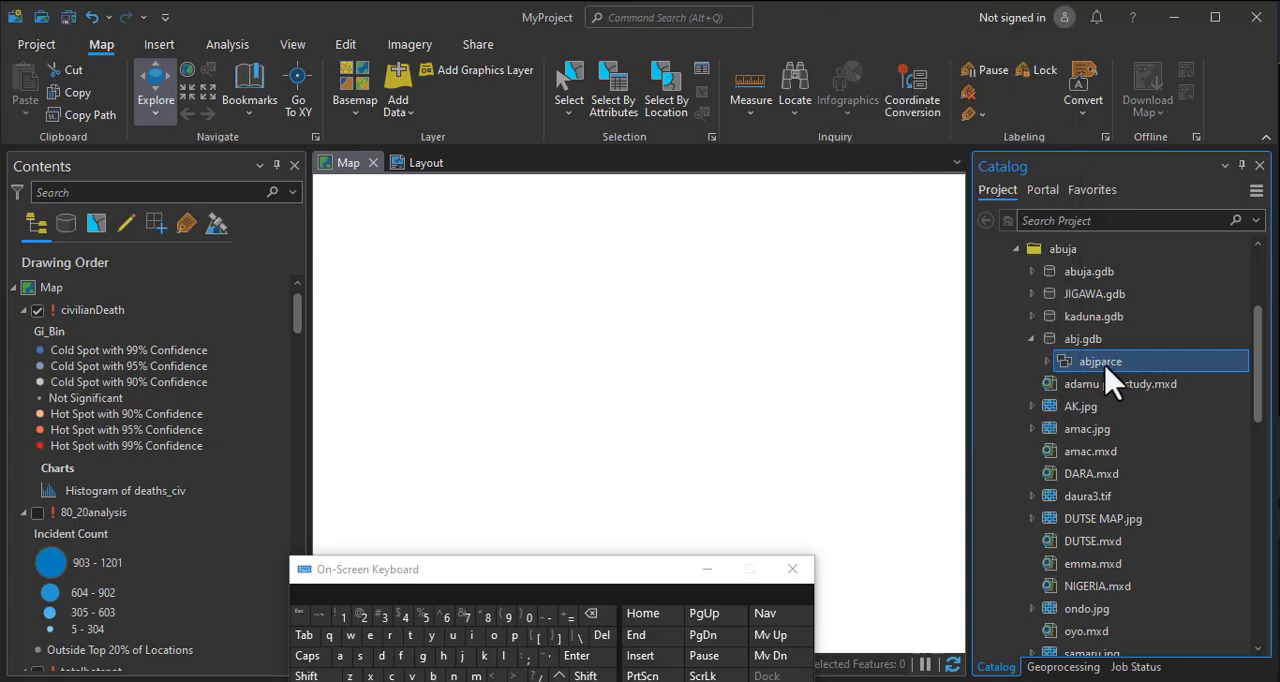
left_click(1048, 363)
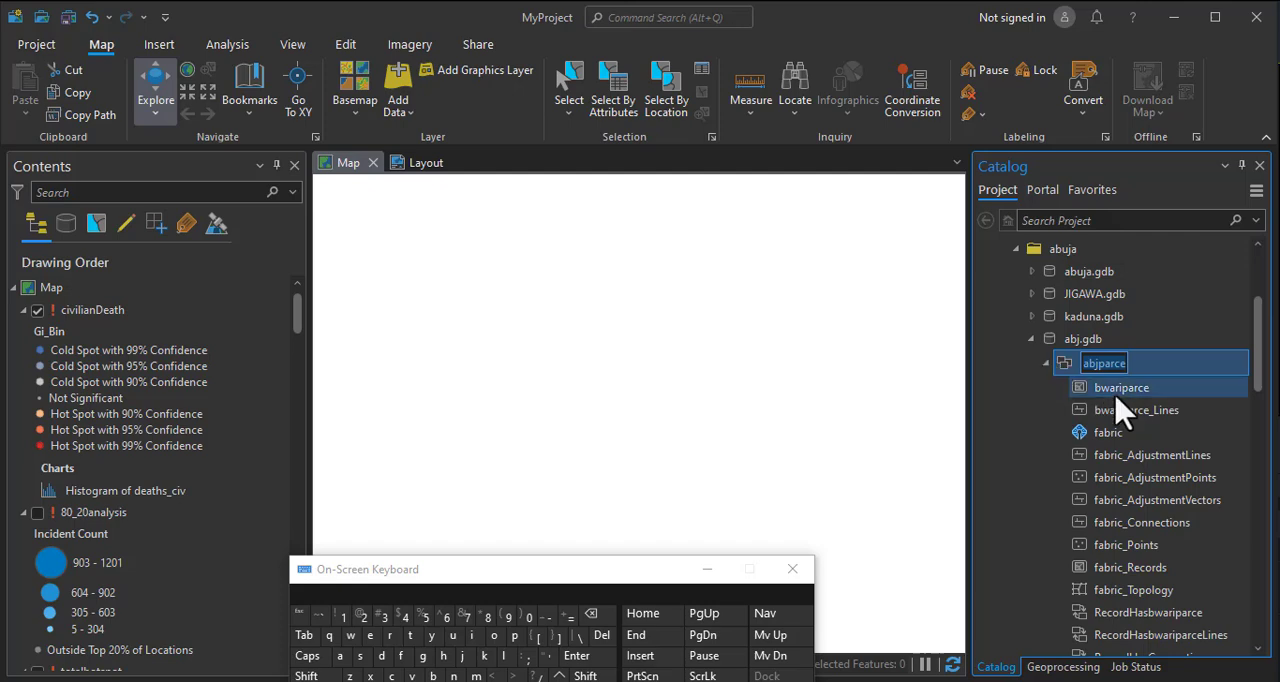
left_click(1050, 365)
left_click(1052, 366)
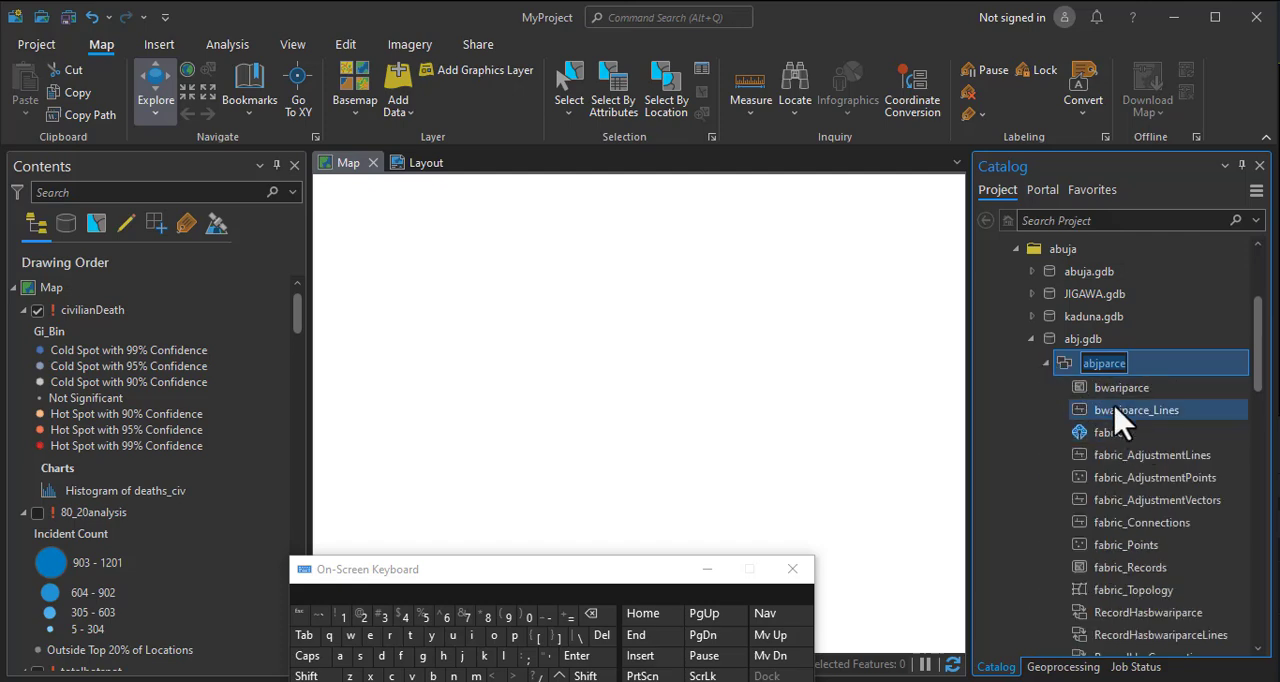
Remove the bwariparce parcel type from the parcel fabric in the abjparce feature dataset using Remove Parcel Type.
left_click(1118, 432)
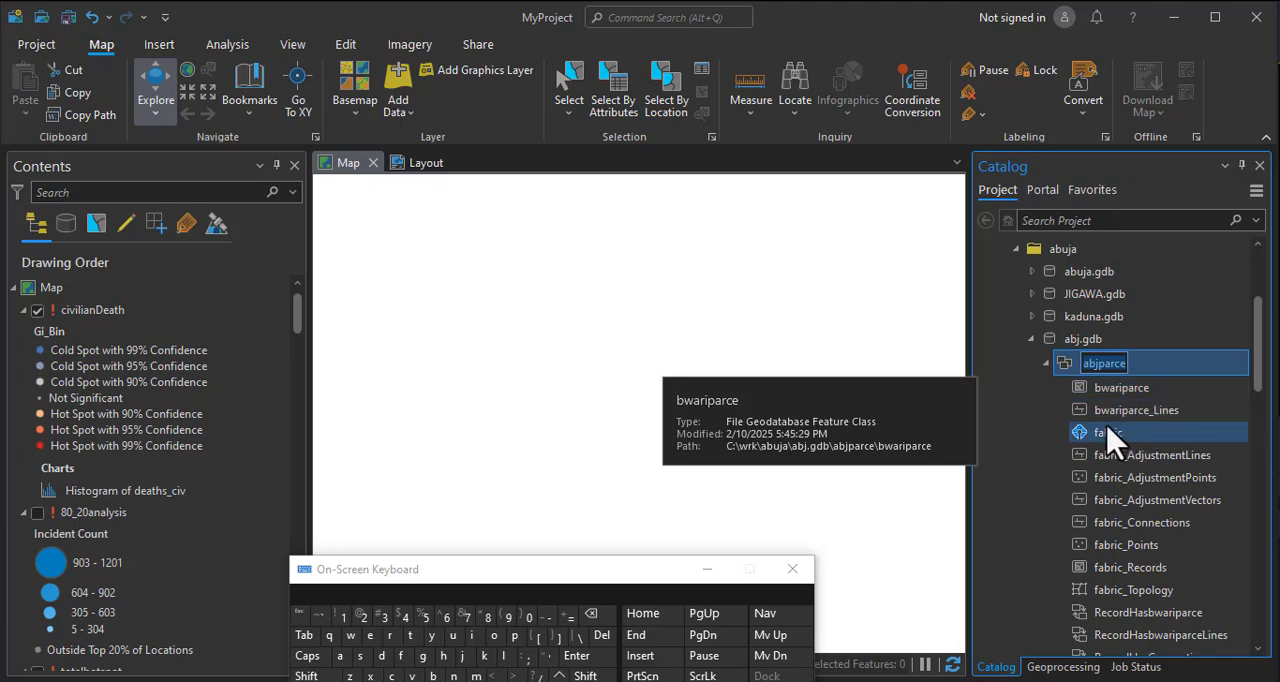
right_click(1113, 443)
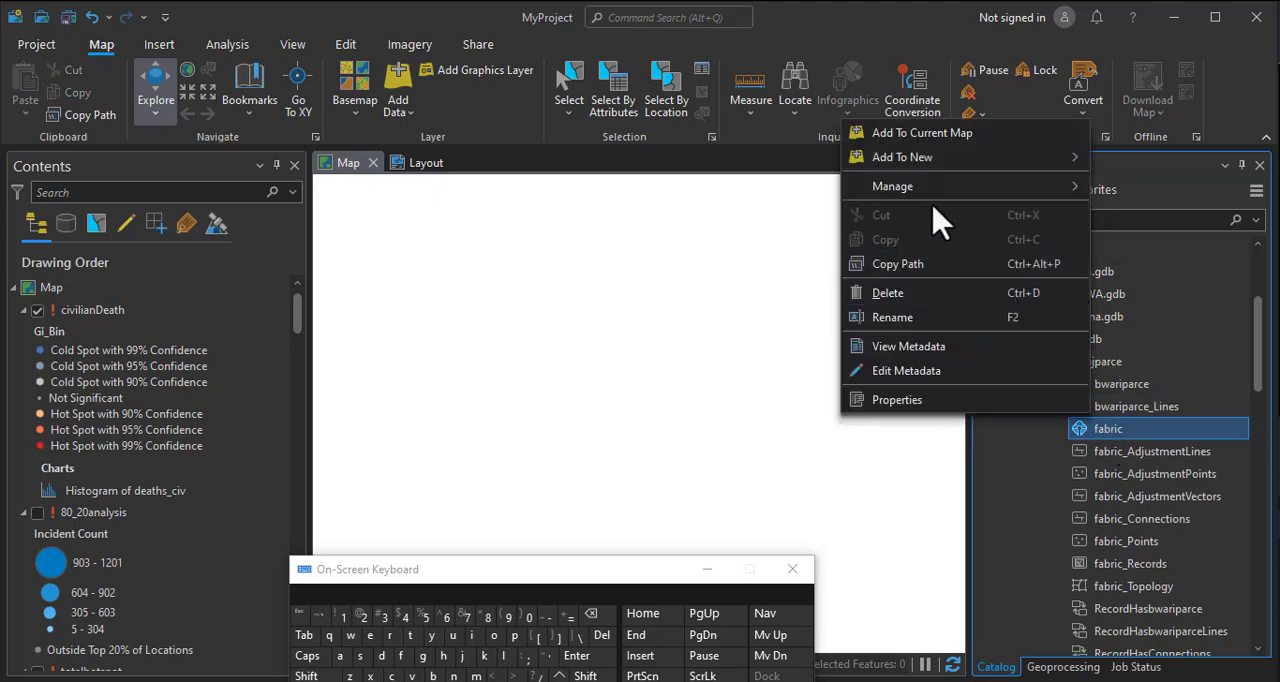
mouse_move(922, 195)
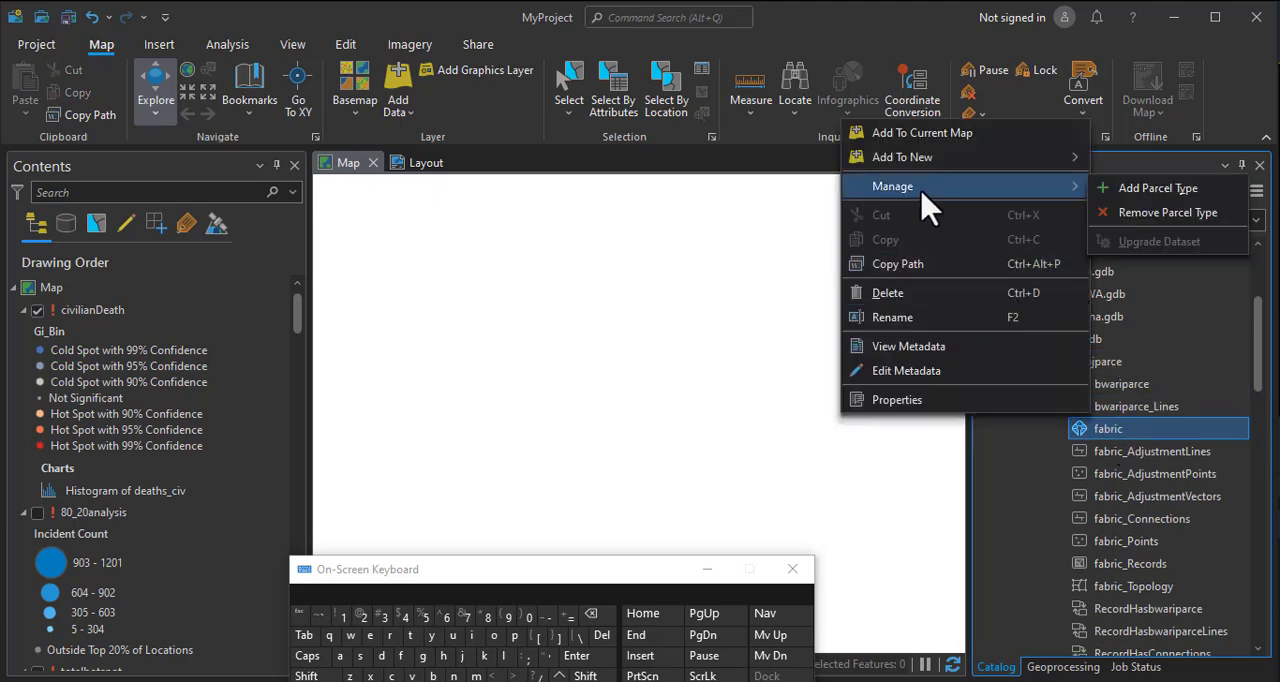
left_click(1162, 213)
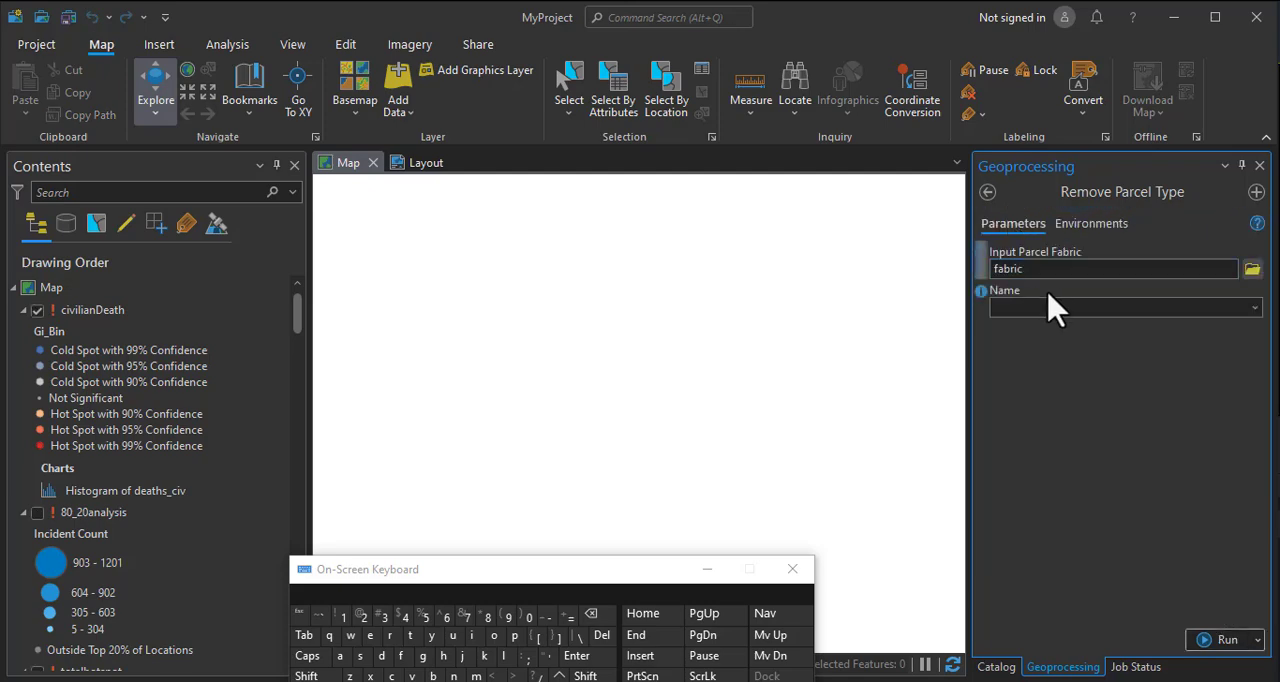
left_click(1255, 307)
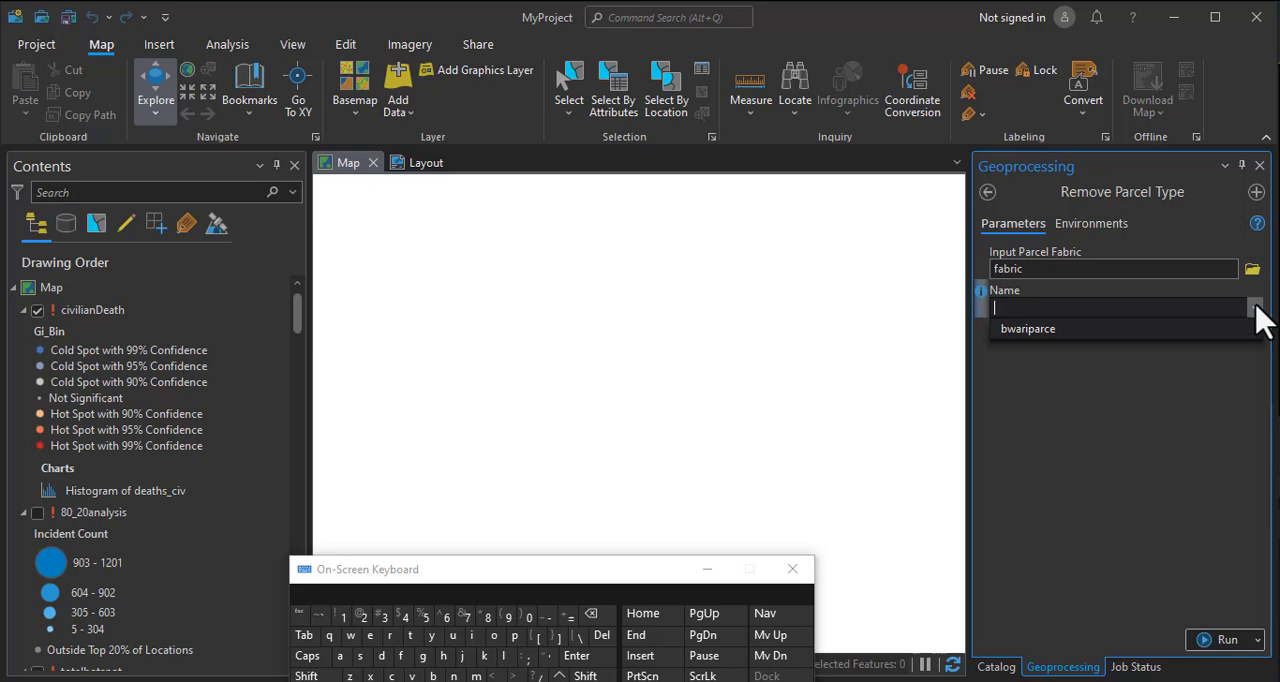
left_click(1030, 329)
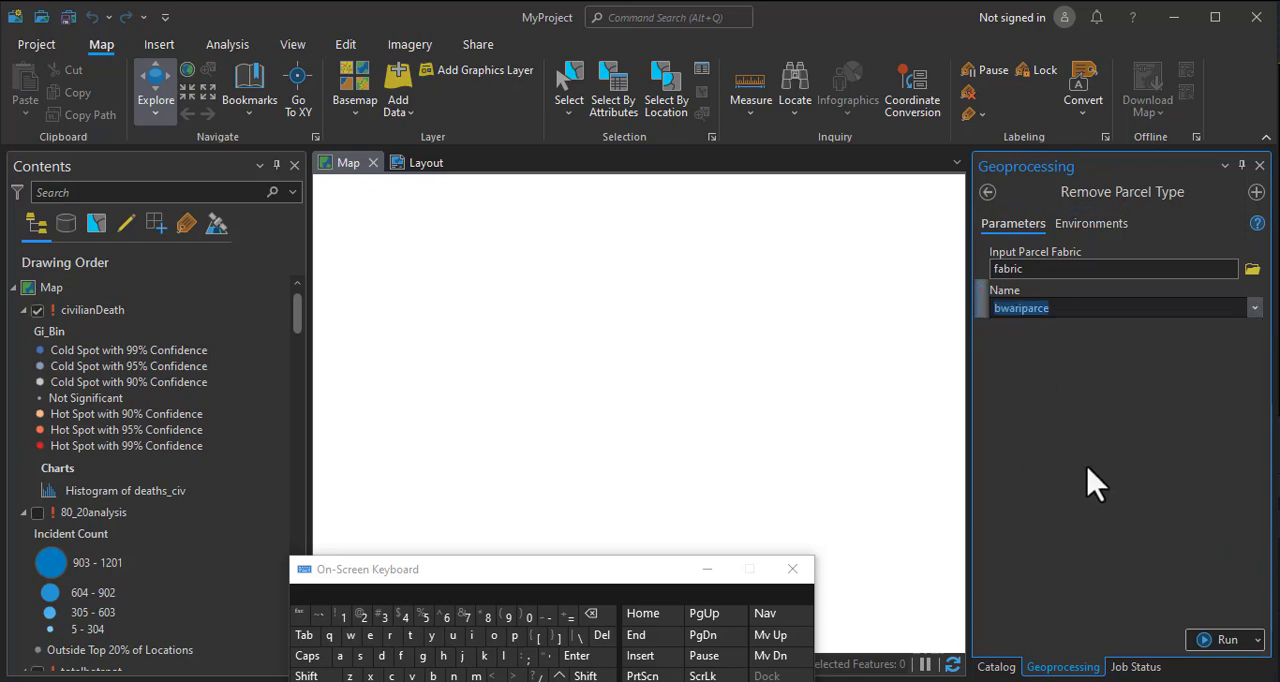
left_click(1228, 641)
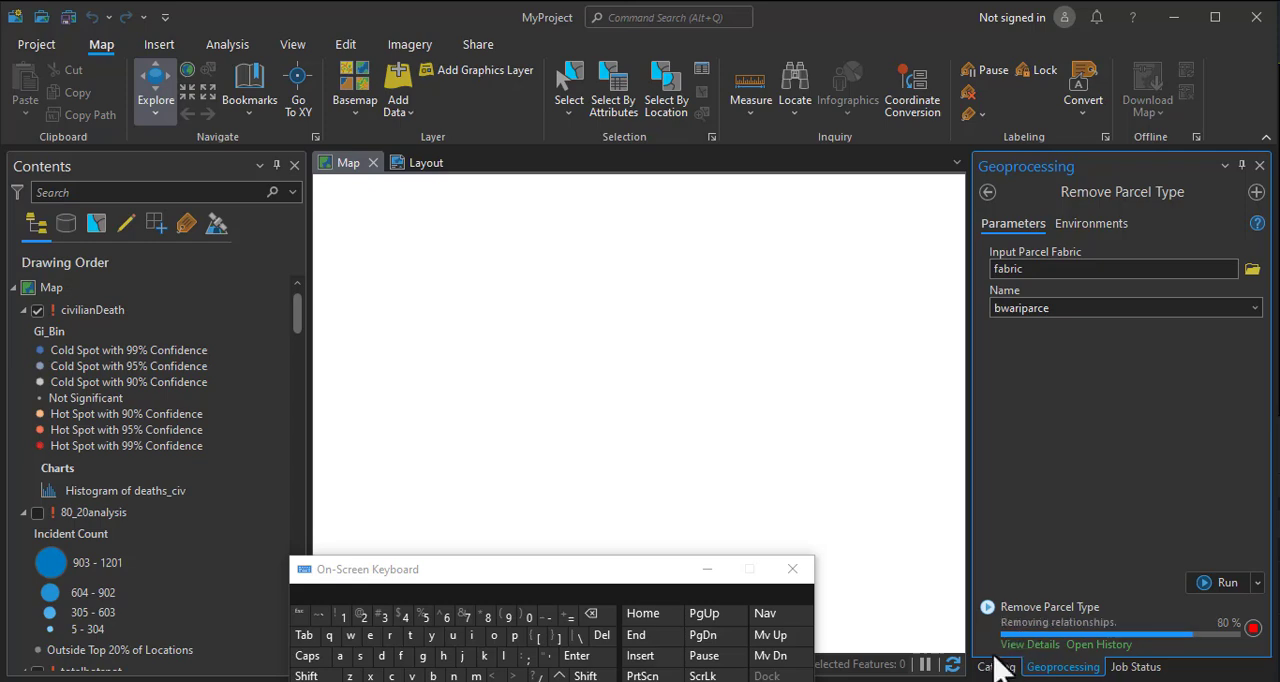
Check the progress of the parcel type removal, examine the contents of the abjparce feature dataset, and minimize the on-screen keyboard.
left_click(994, 667)
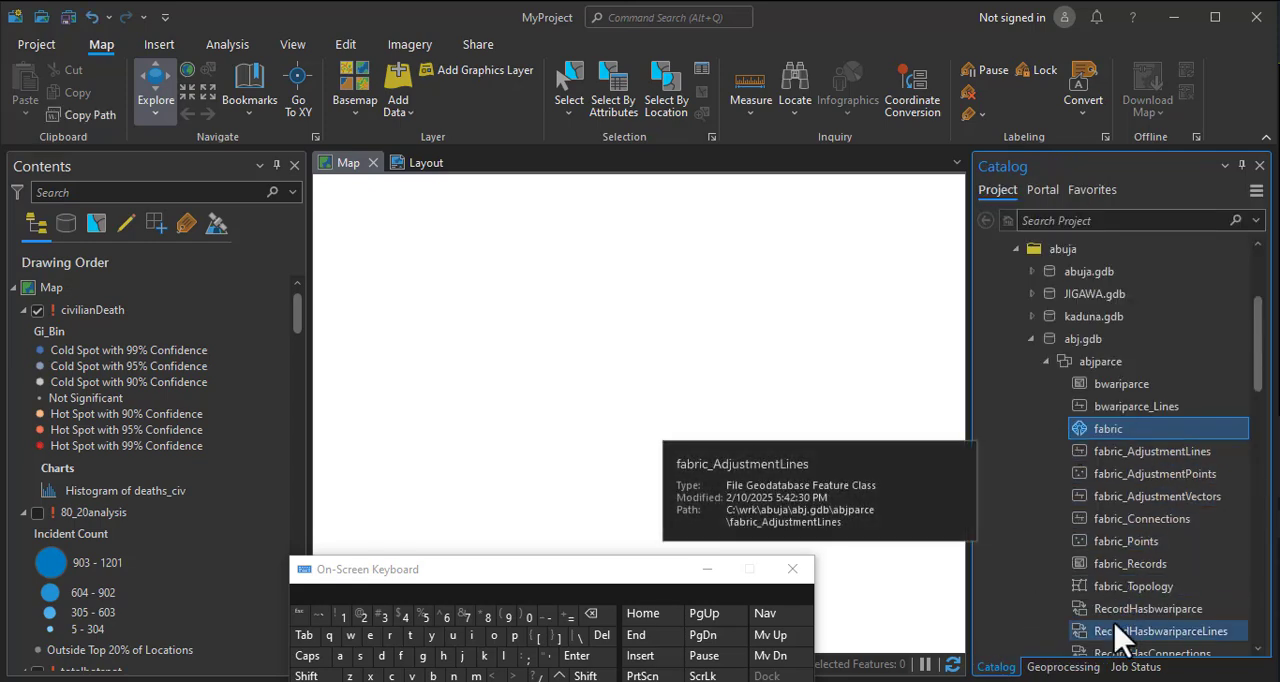
left_click(1065, 668)
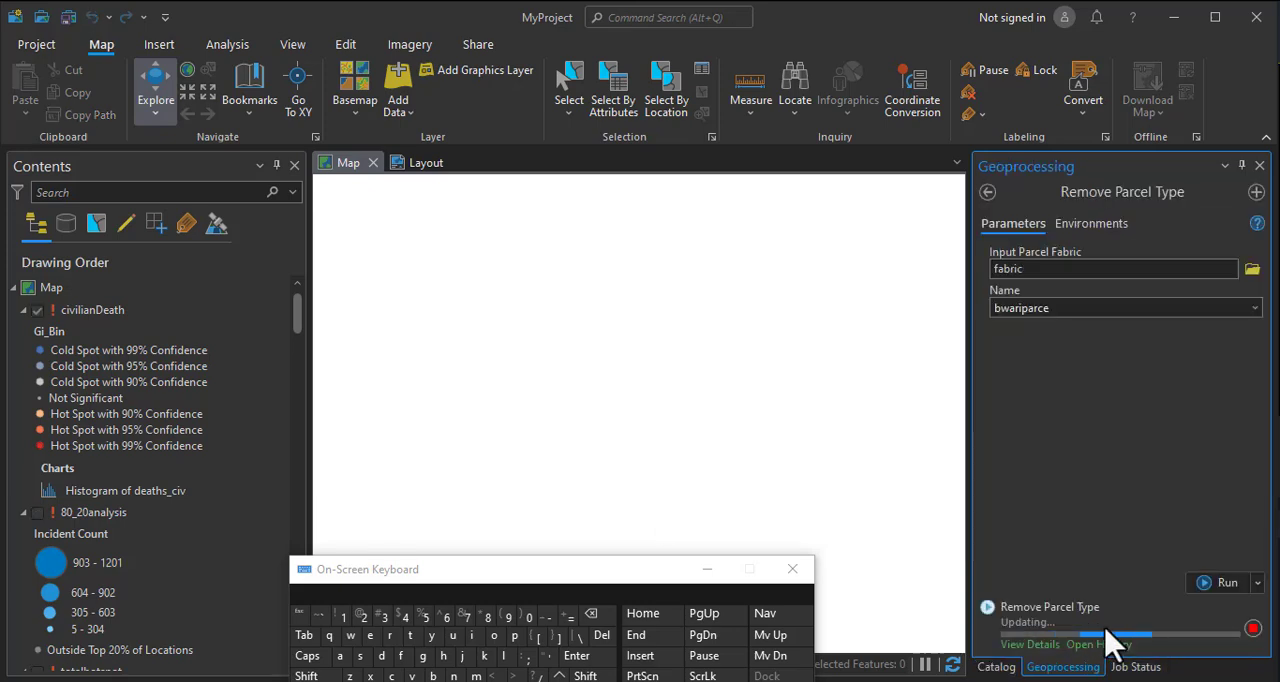
left_click(996, 667)
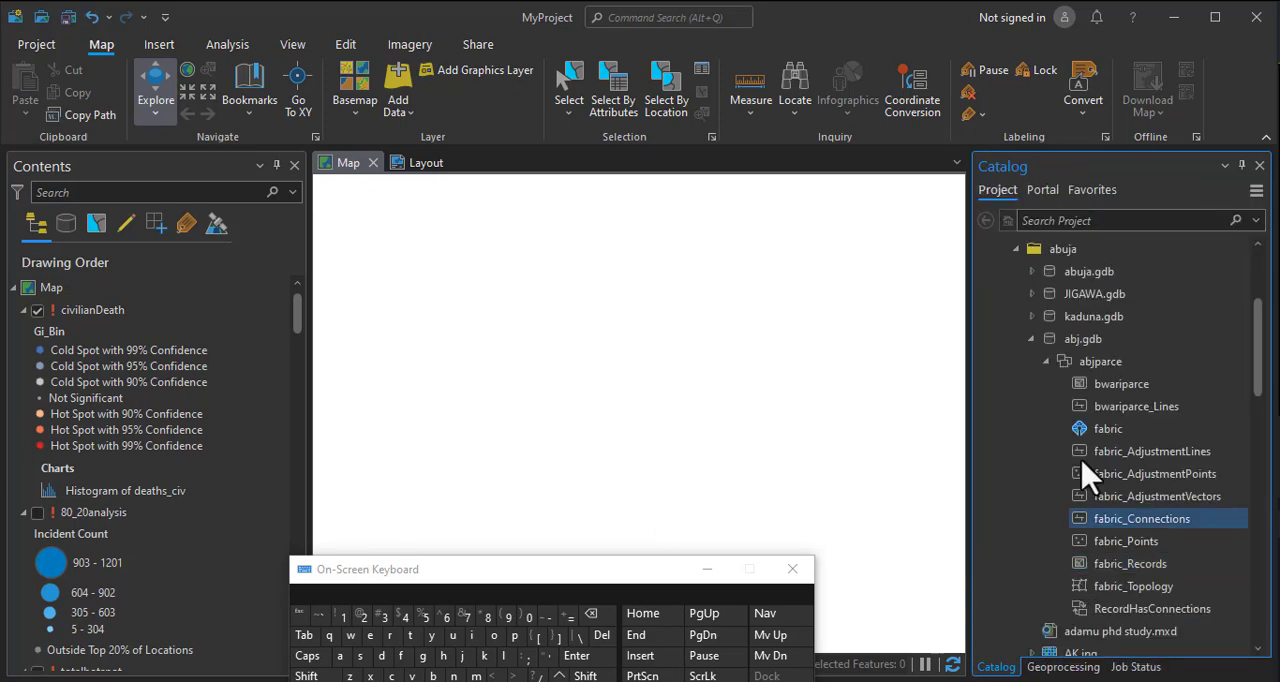
left_click(1047, 363)
left_click(1047, 361)
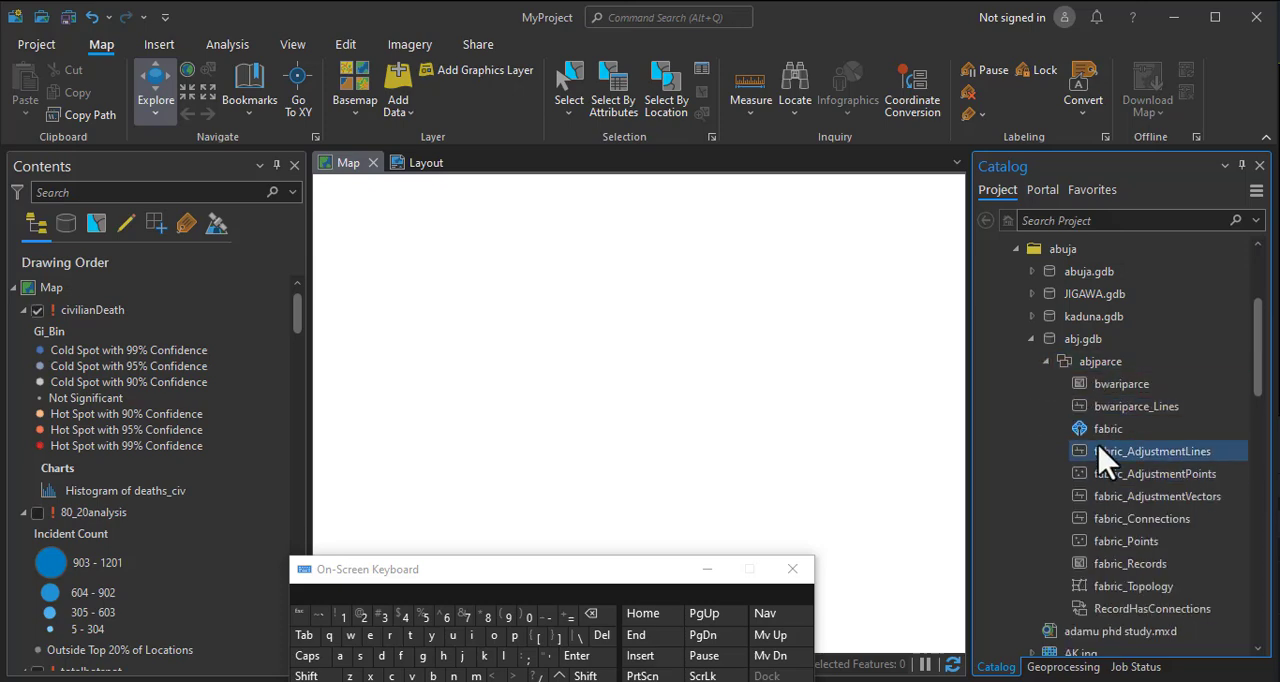
left_click(1079, 432)
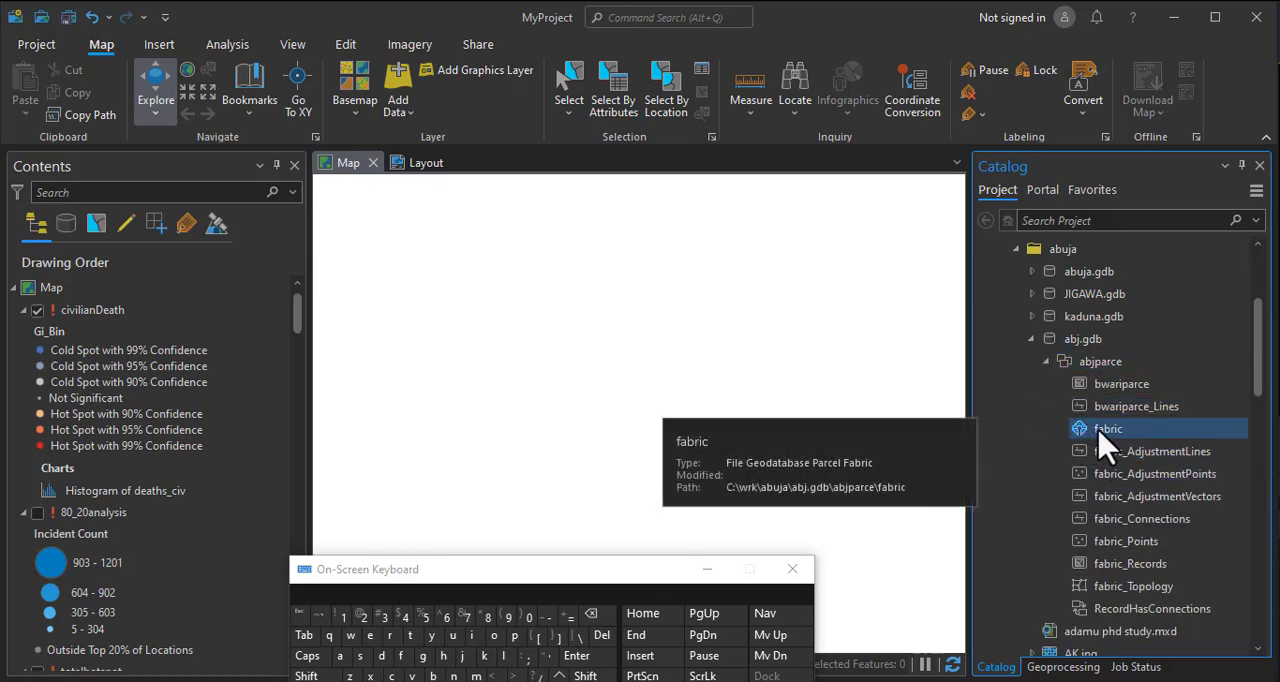
scroll(1092, 470, "down", 2)
scroll(1100, 508, "down", 2)
scroll(1123, 477, "up", 5)
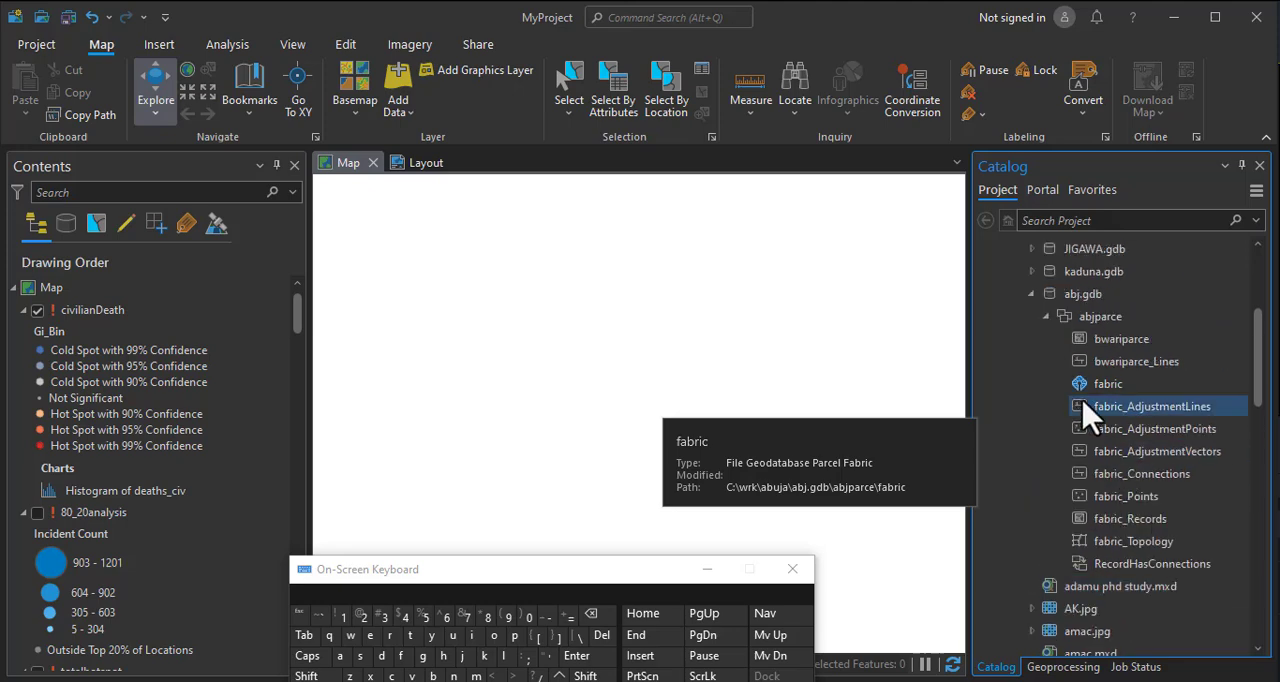
scroll(1078, 515, "up", 1)
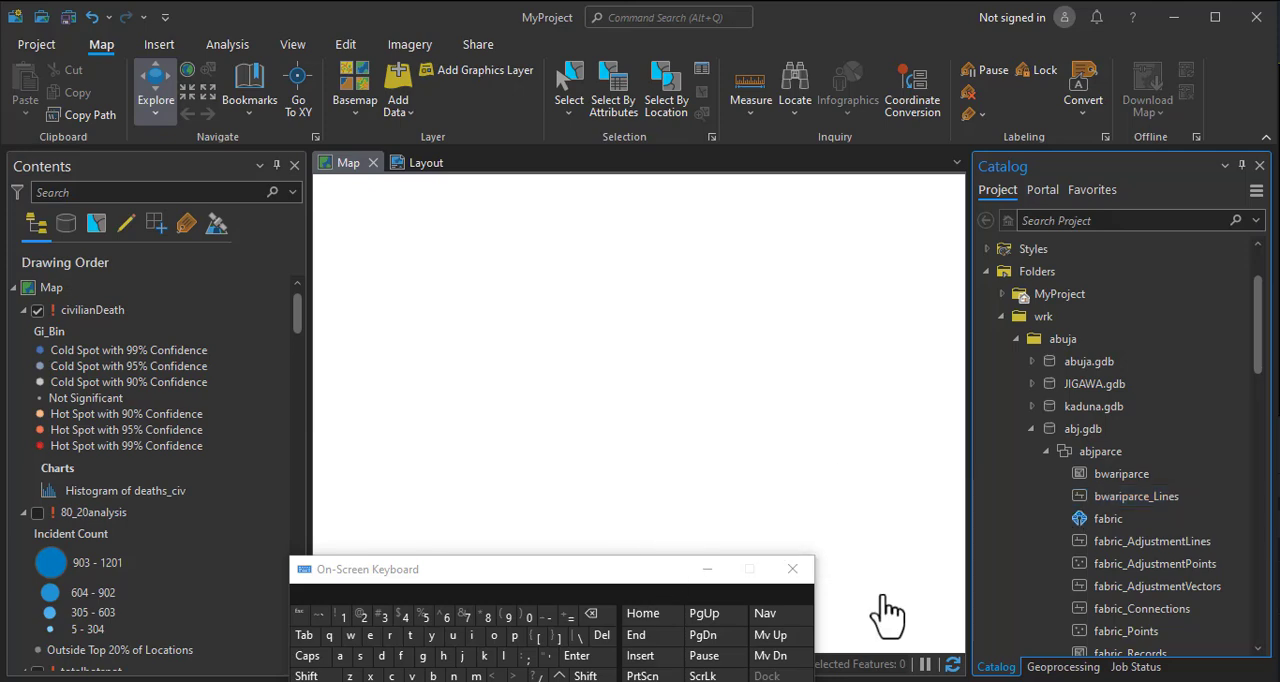
left_click(705, 570)
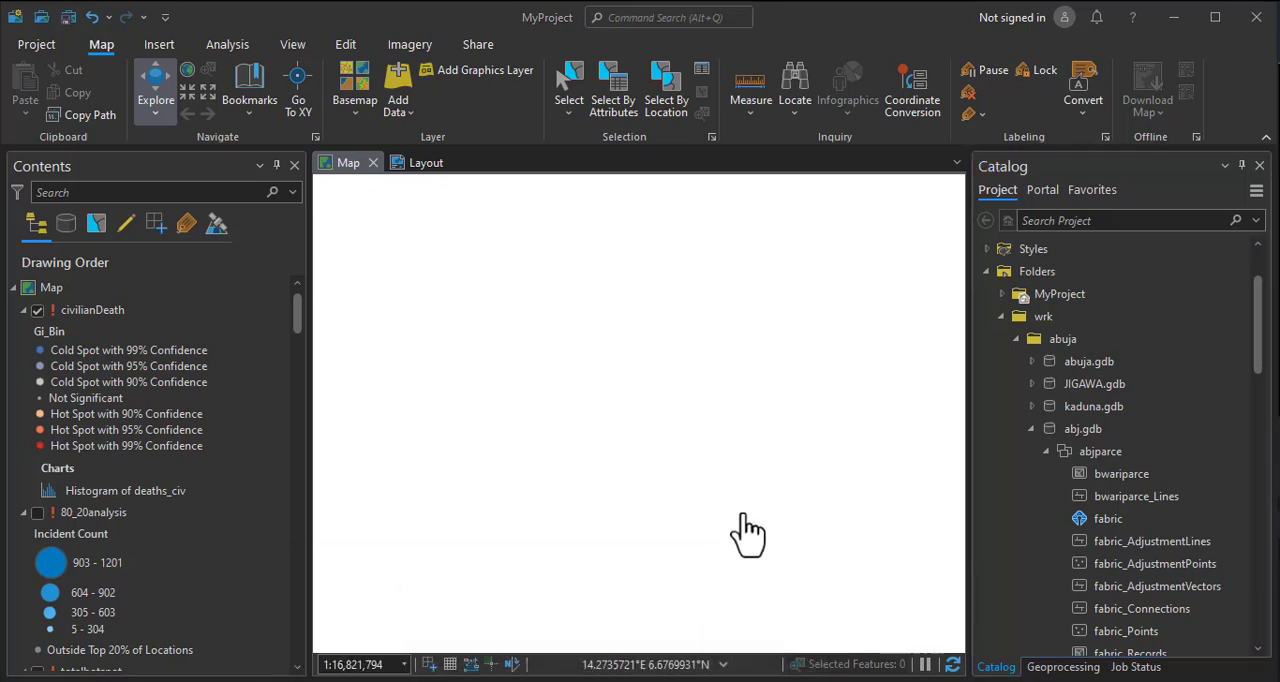